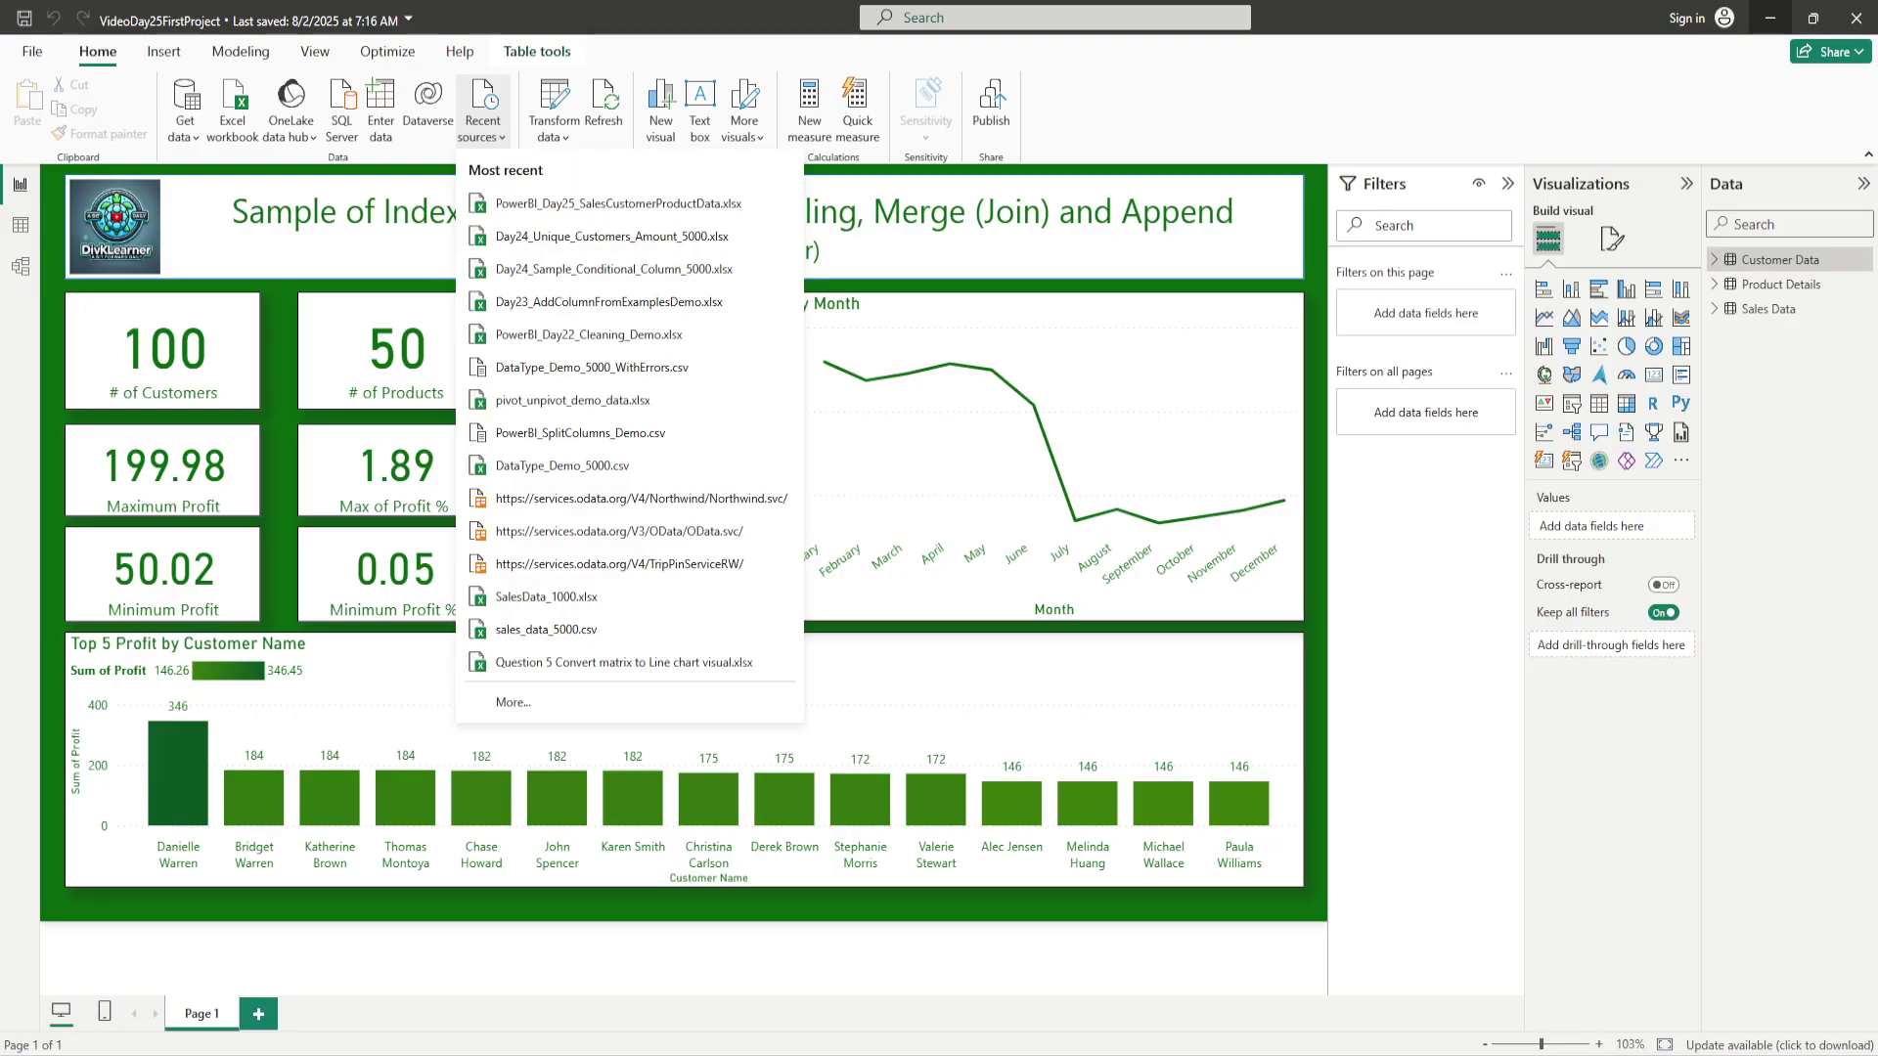
- Dismiss the Recent sources list in the finished sample report
key("Escape")
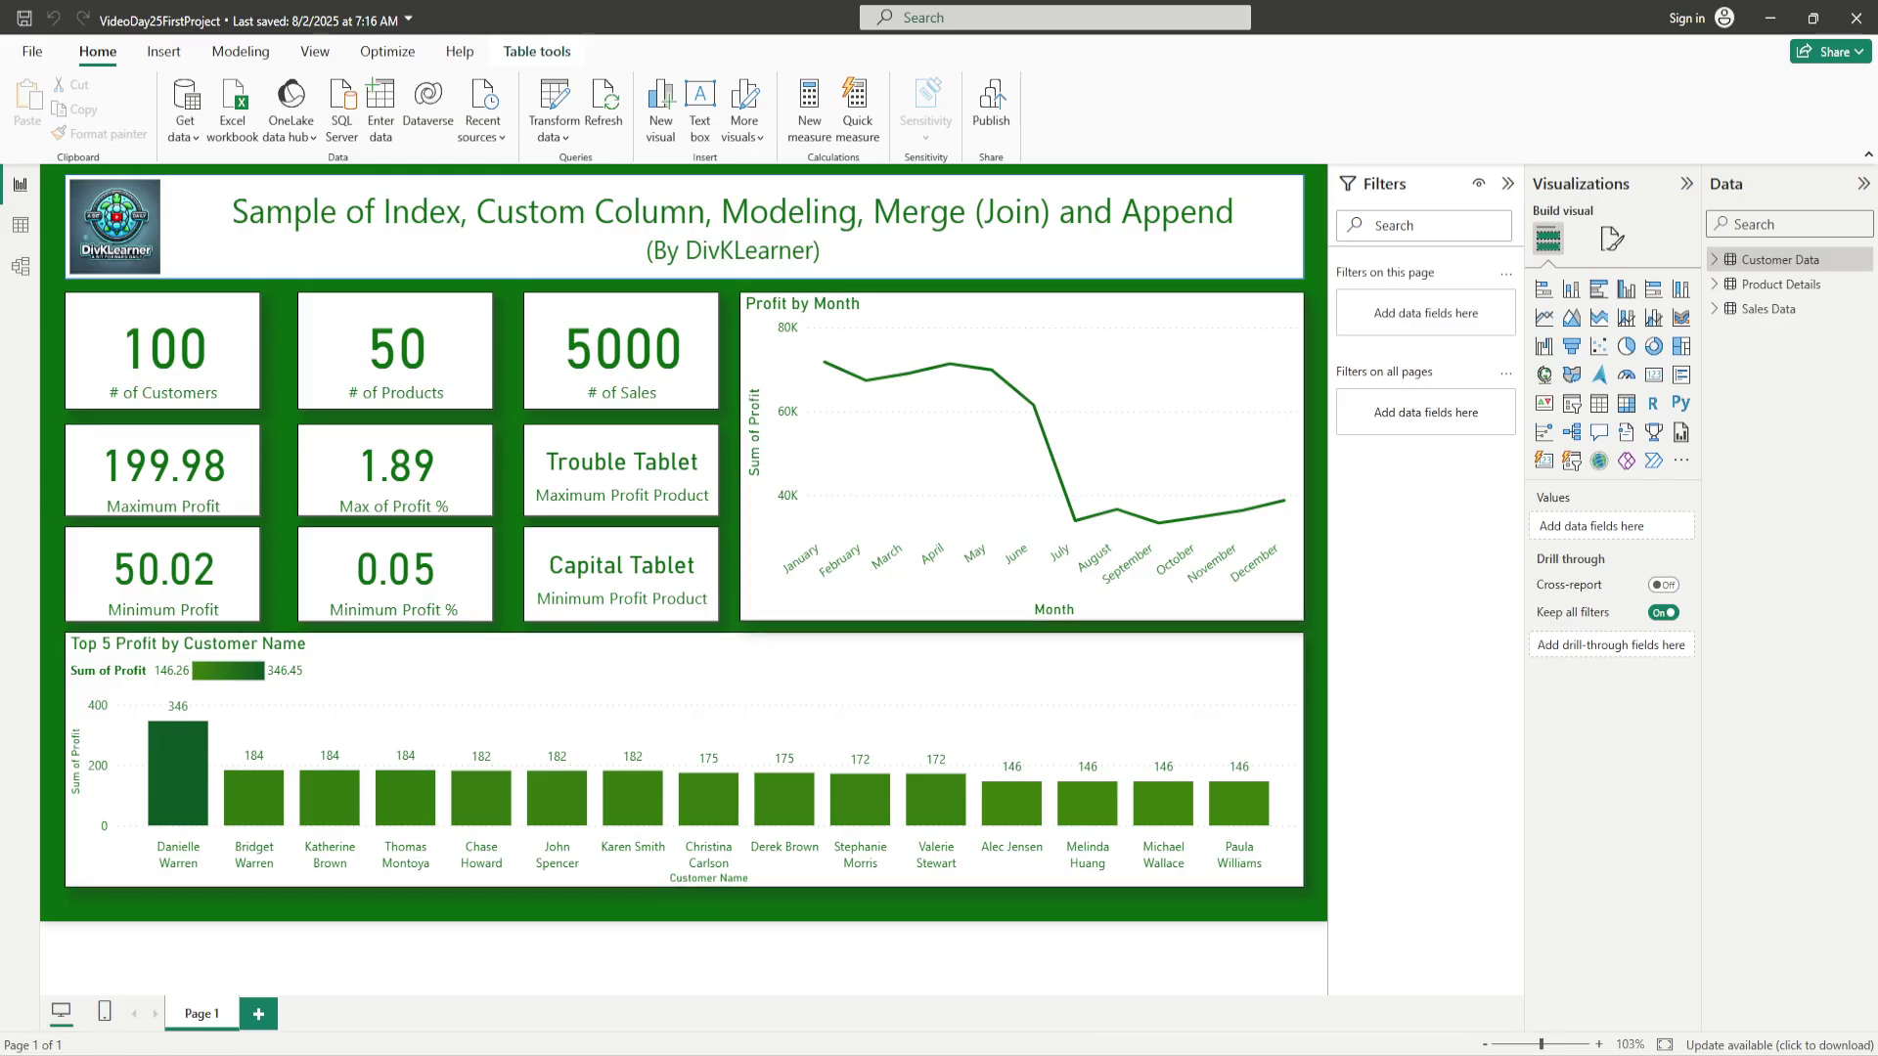
- In the Untitled report, load the Day25 workbook's Customer Data and Product Details sheets into Power Query
left_click(1157, 991)
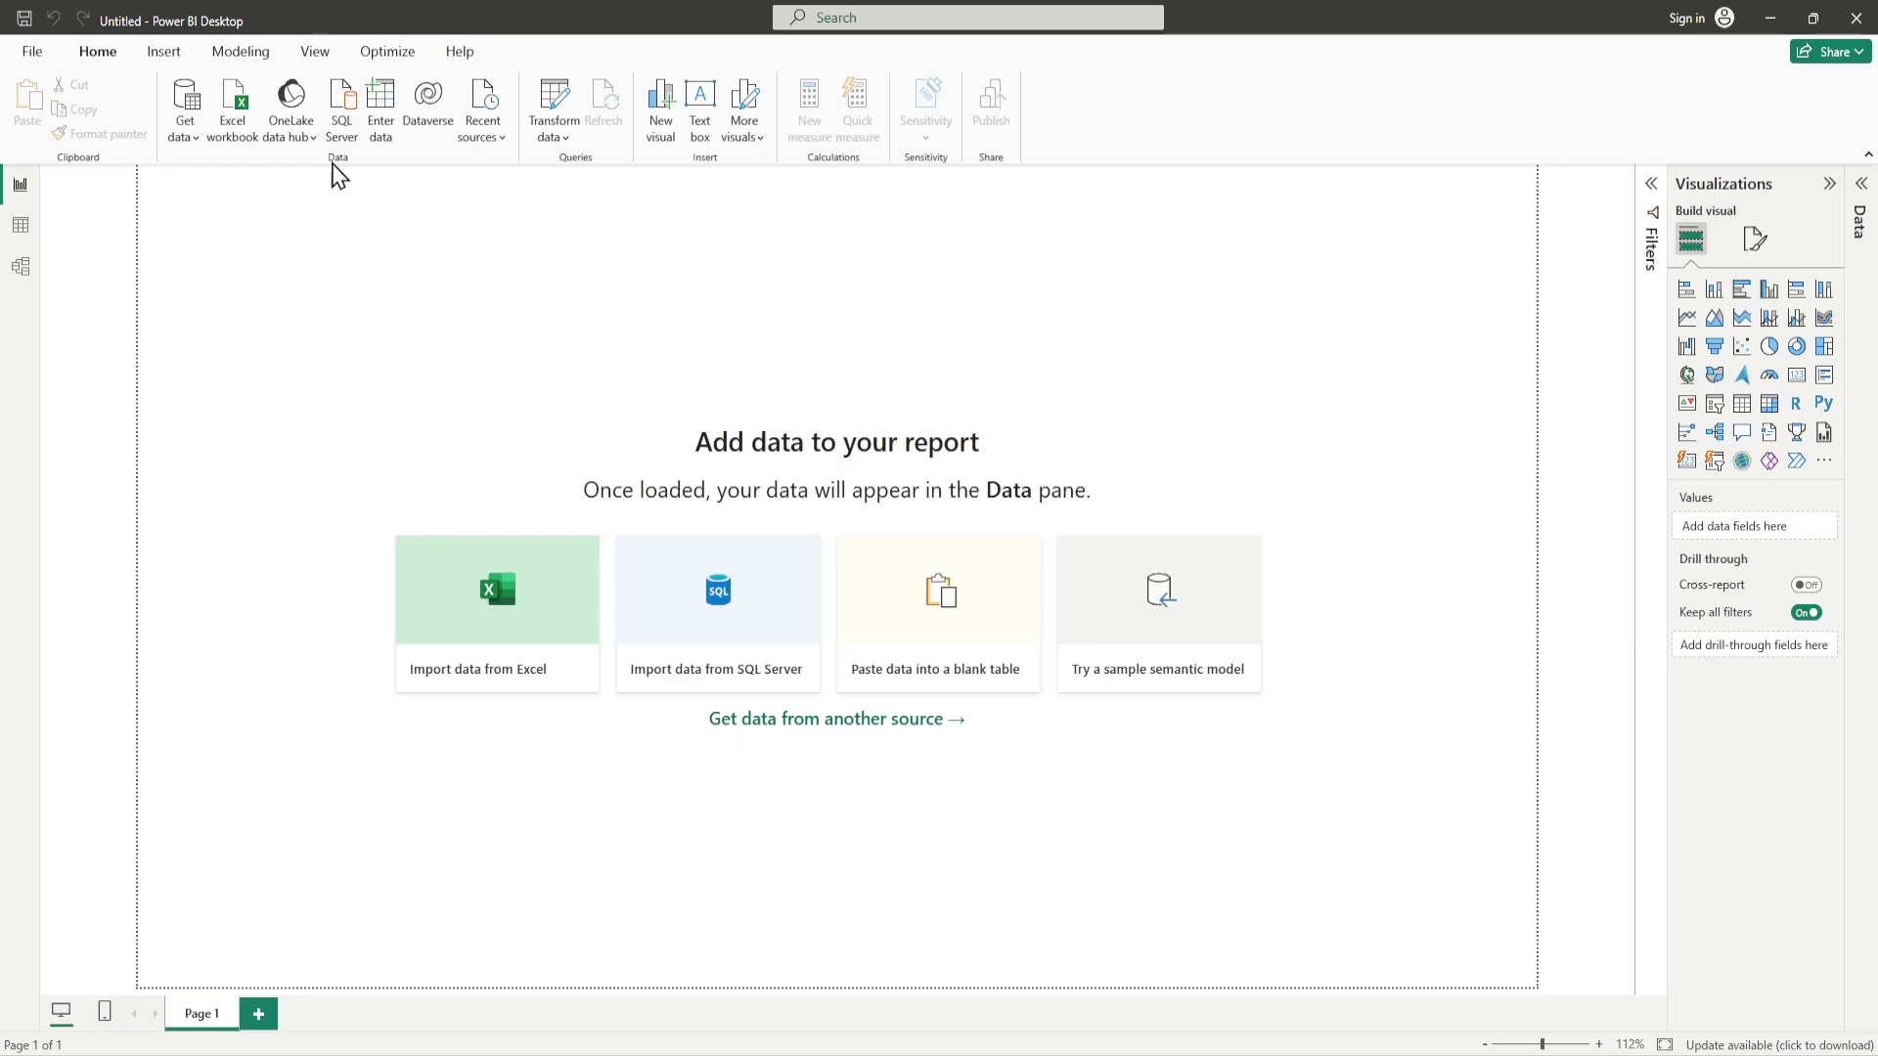
left_click(183, 132)
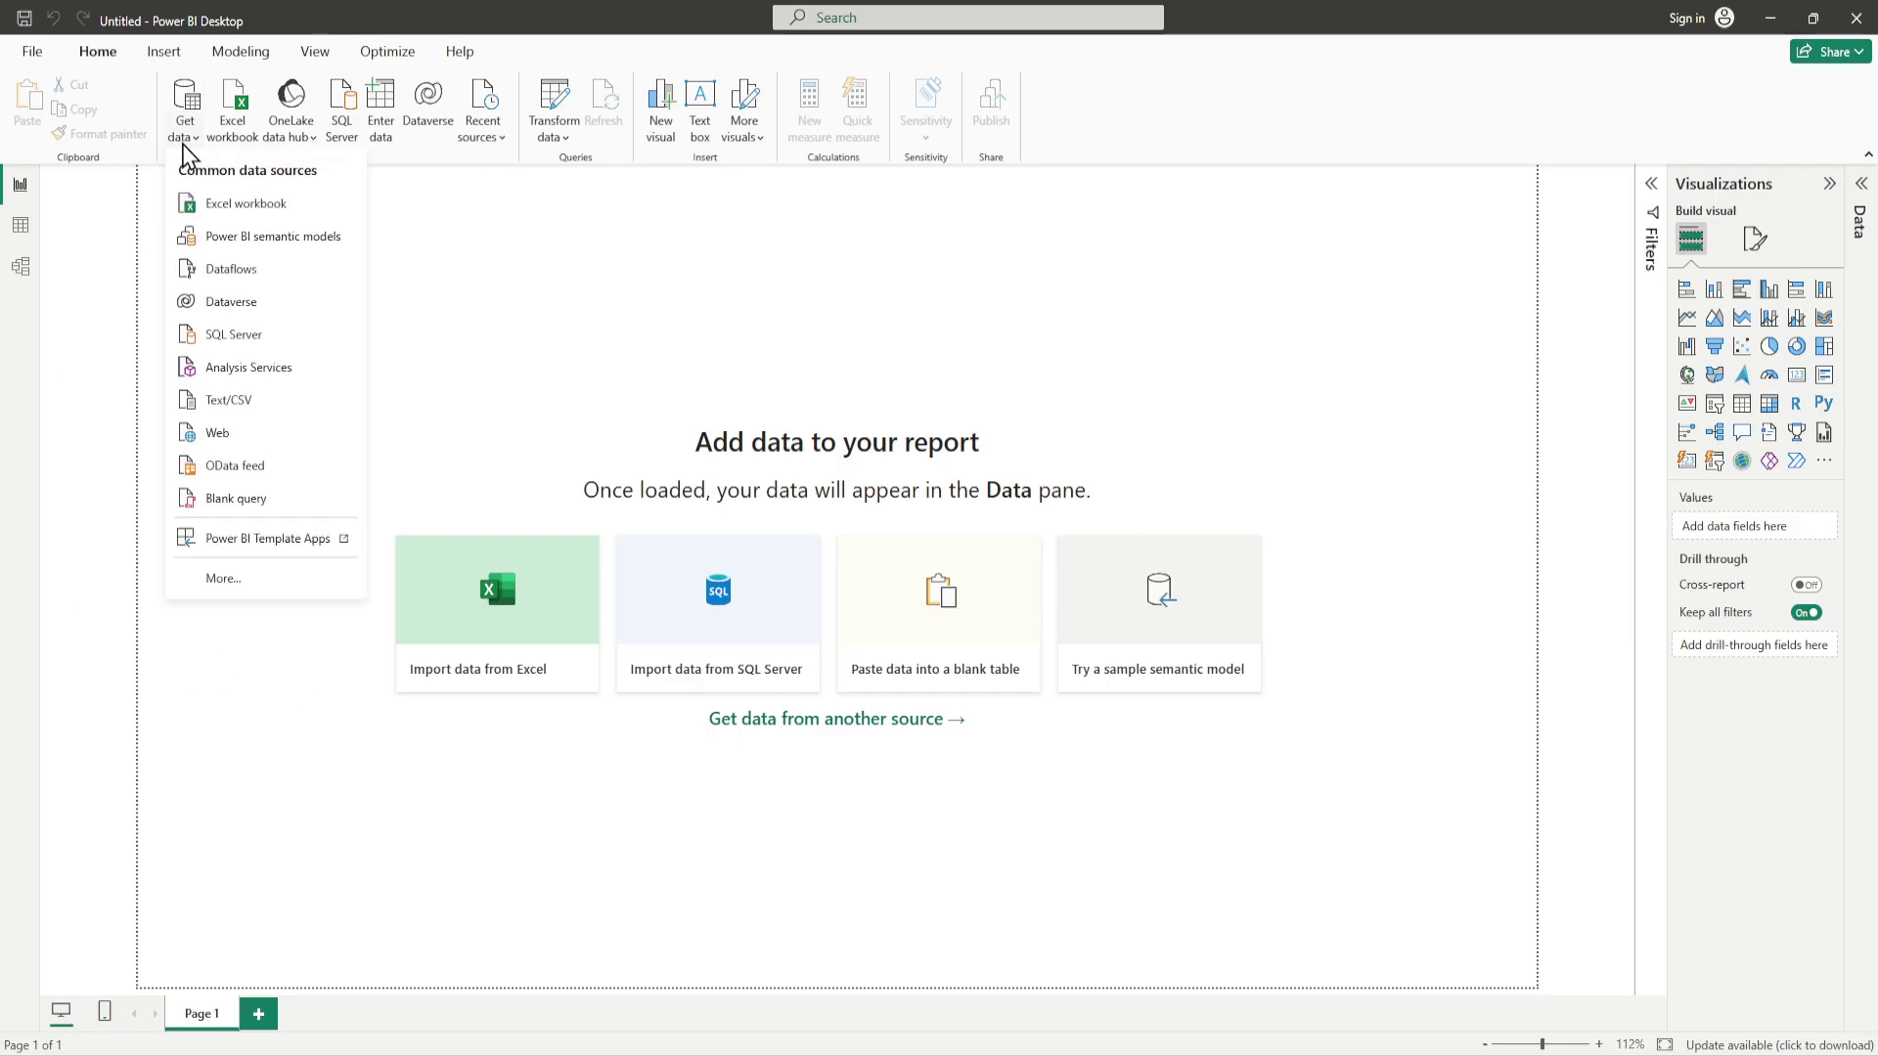
left_click(215, 208)
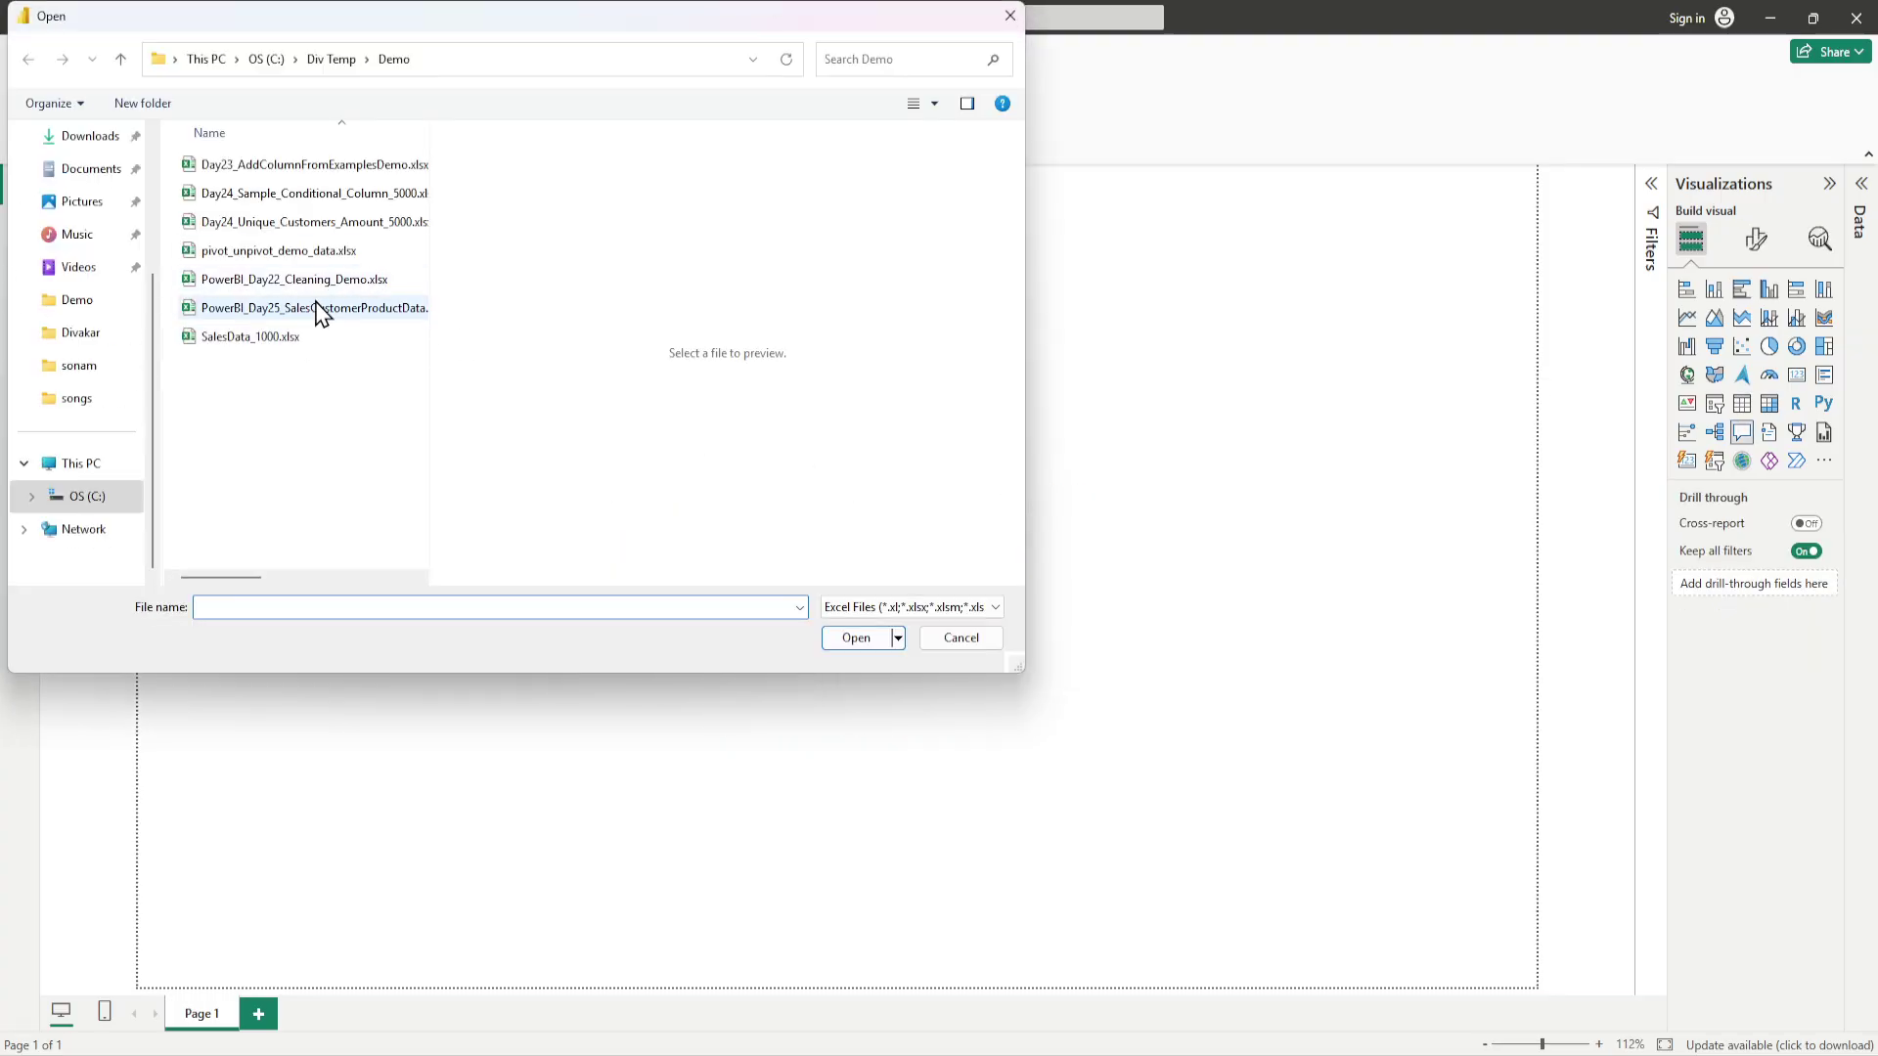
double_click(326, 308)
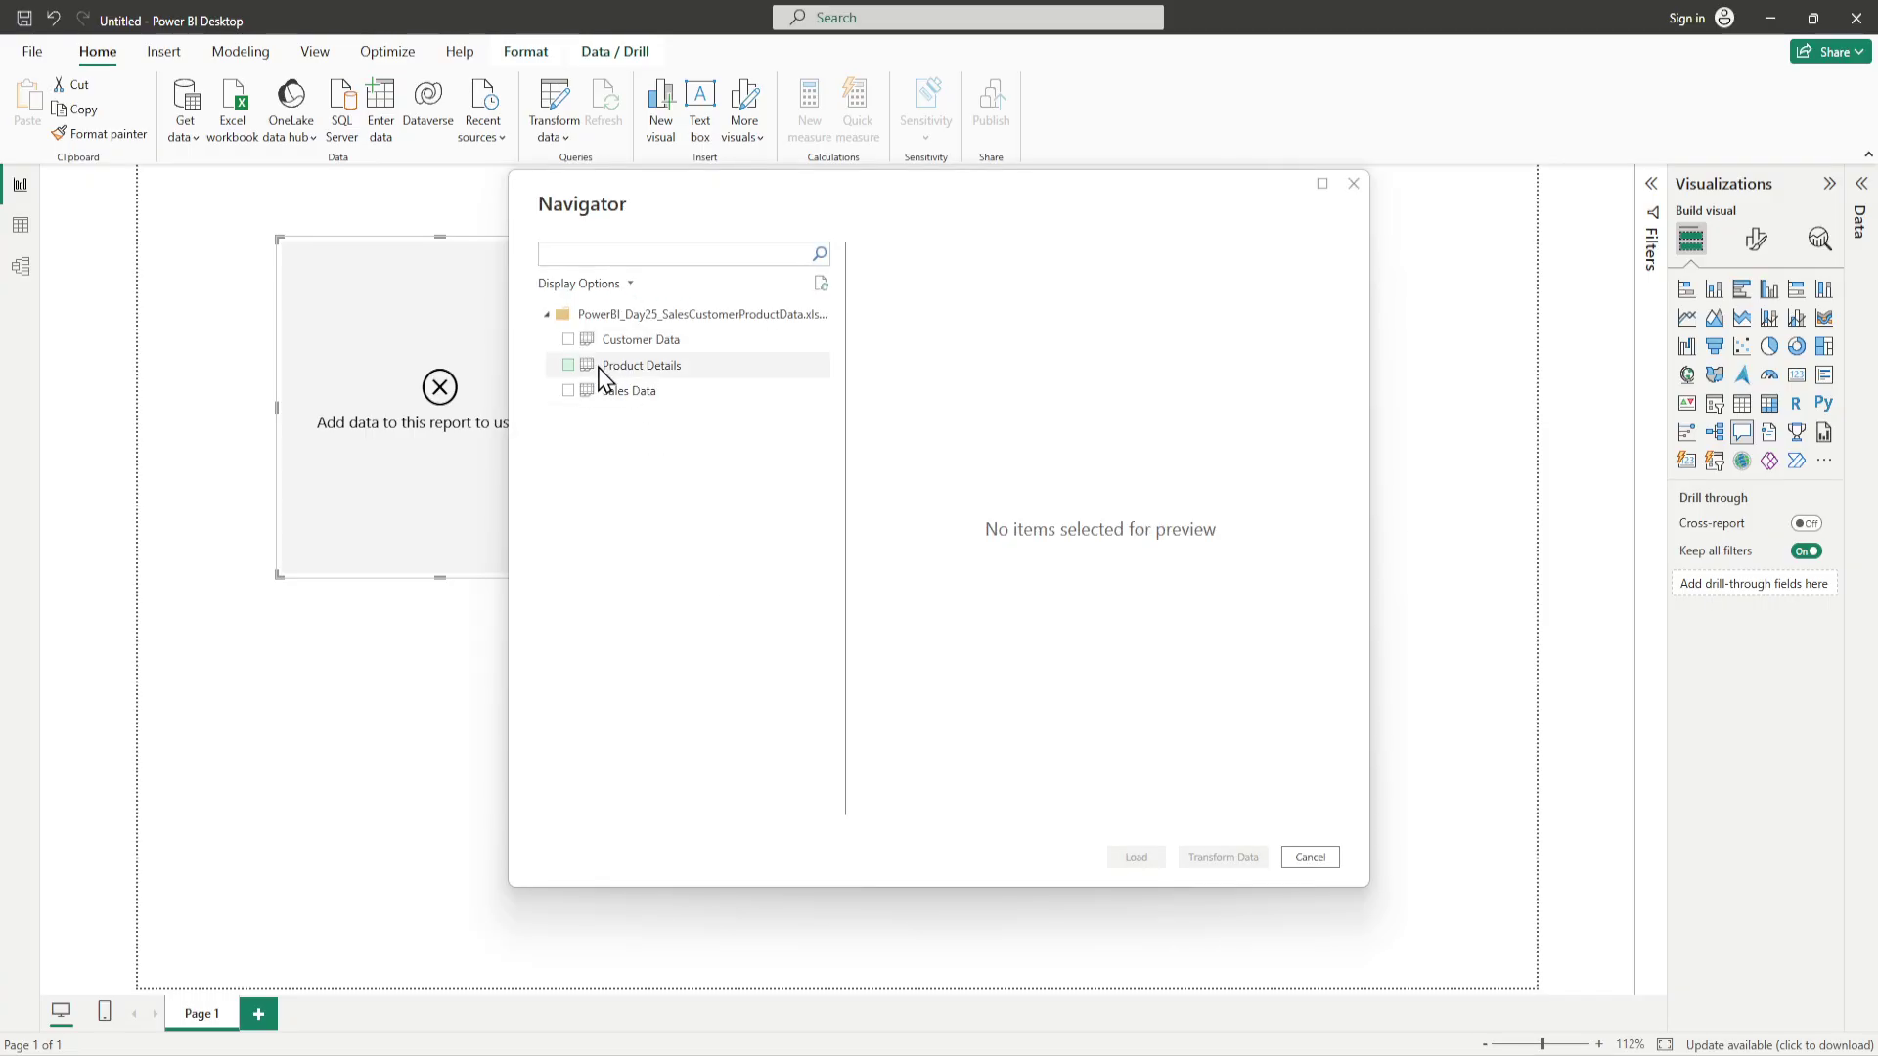
left_click(569, 340)
left_click(568, 366)
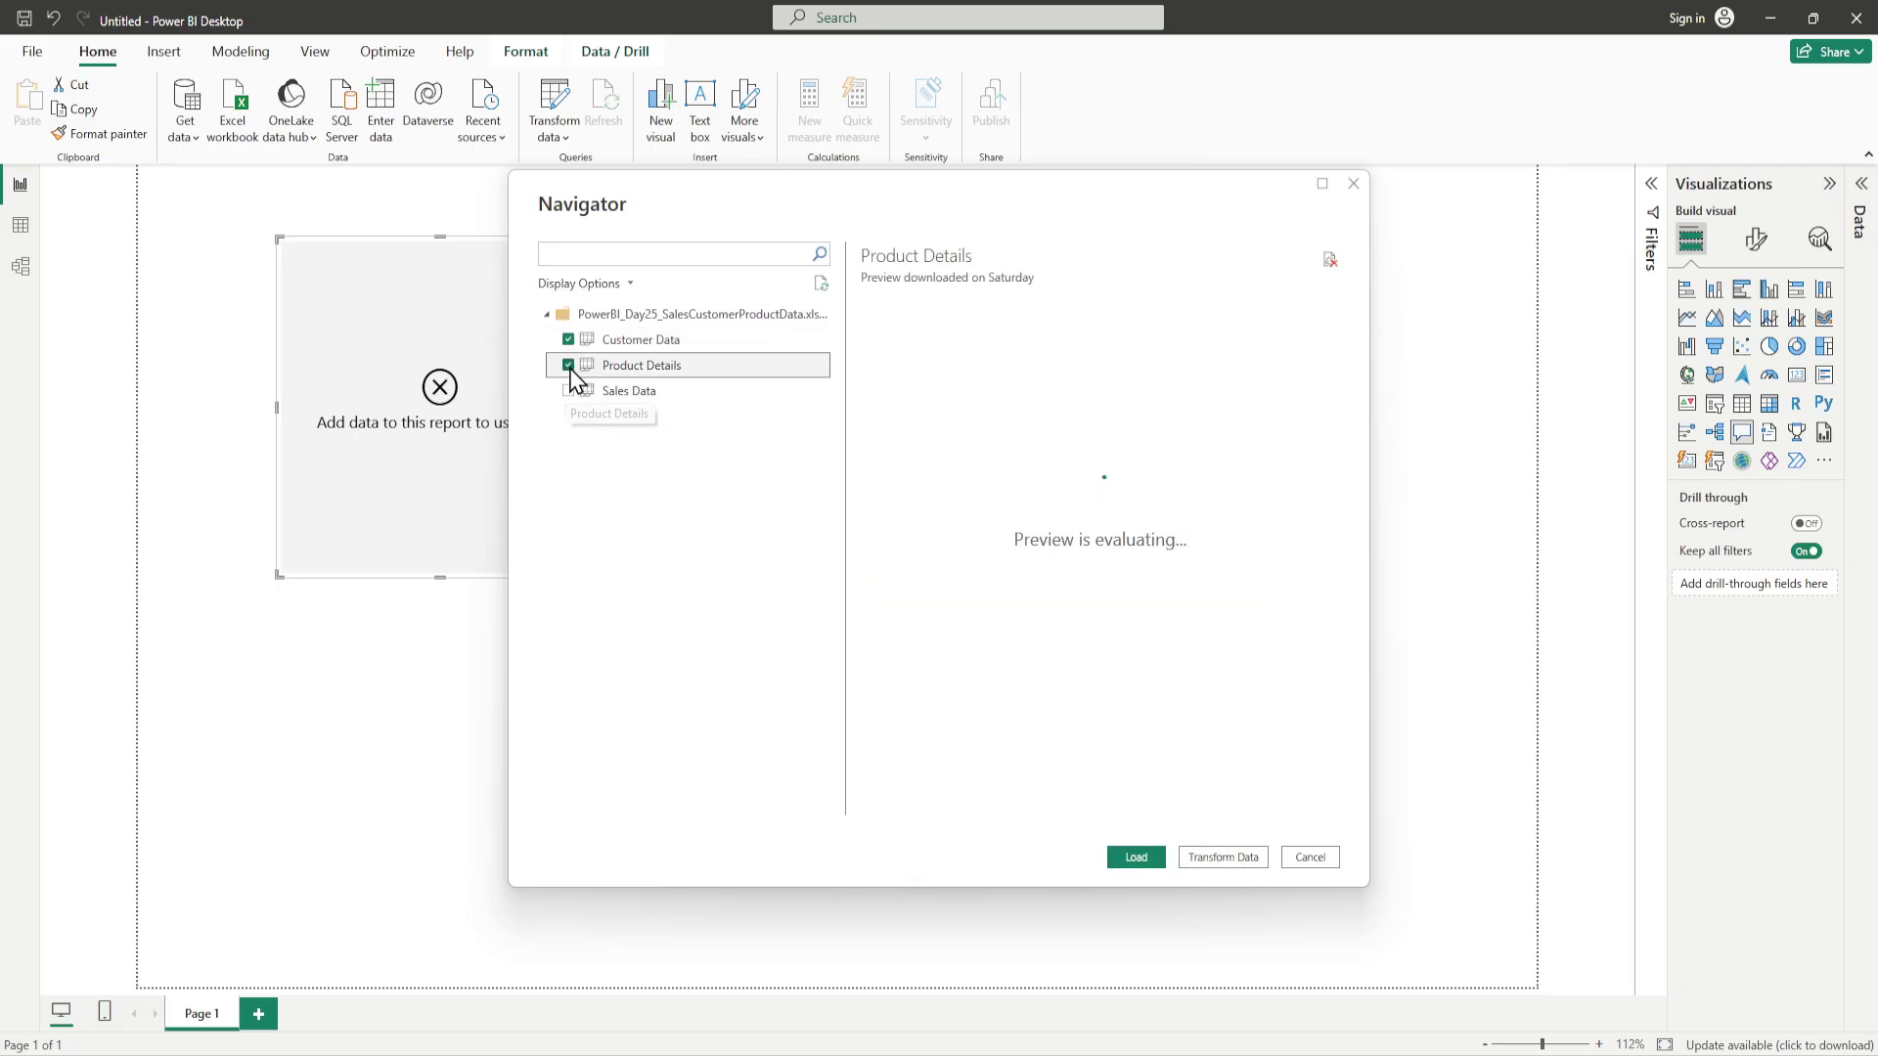
left_click(573, 395)
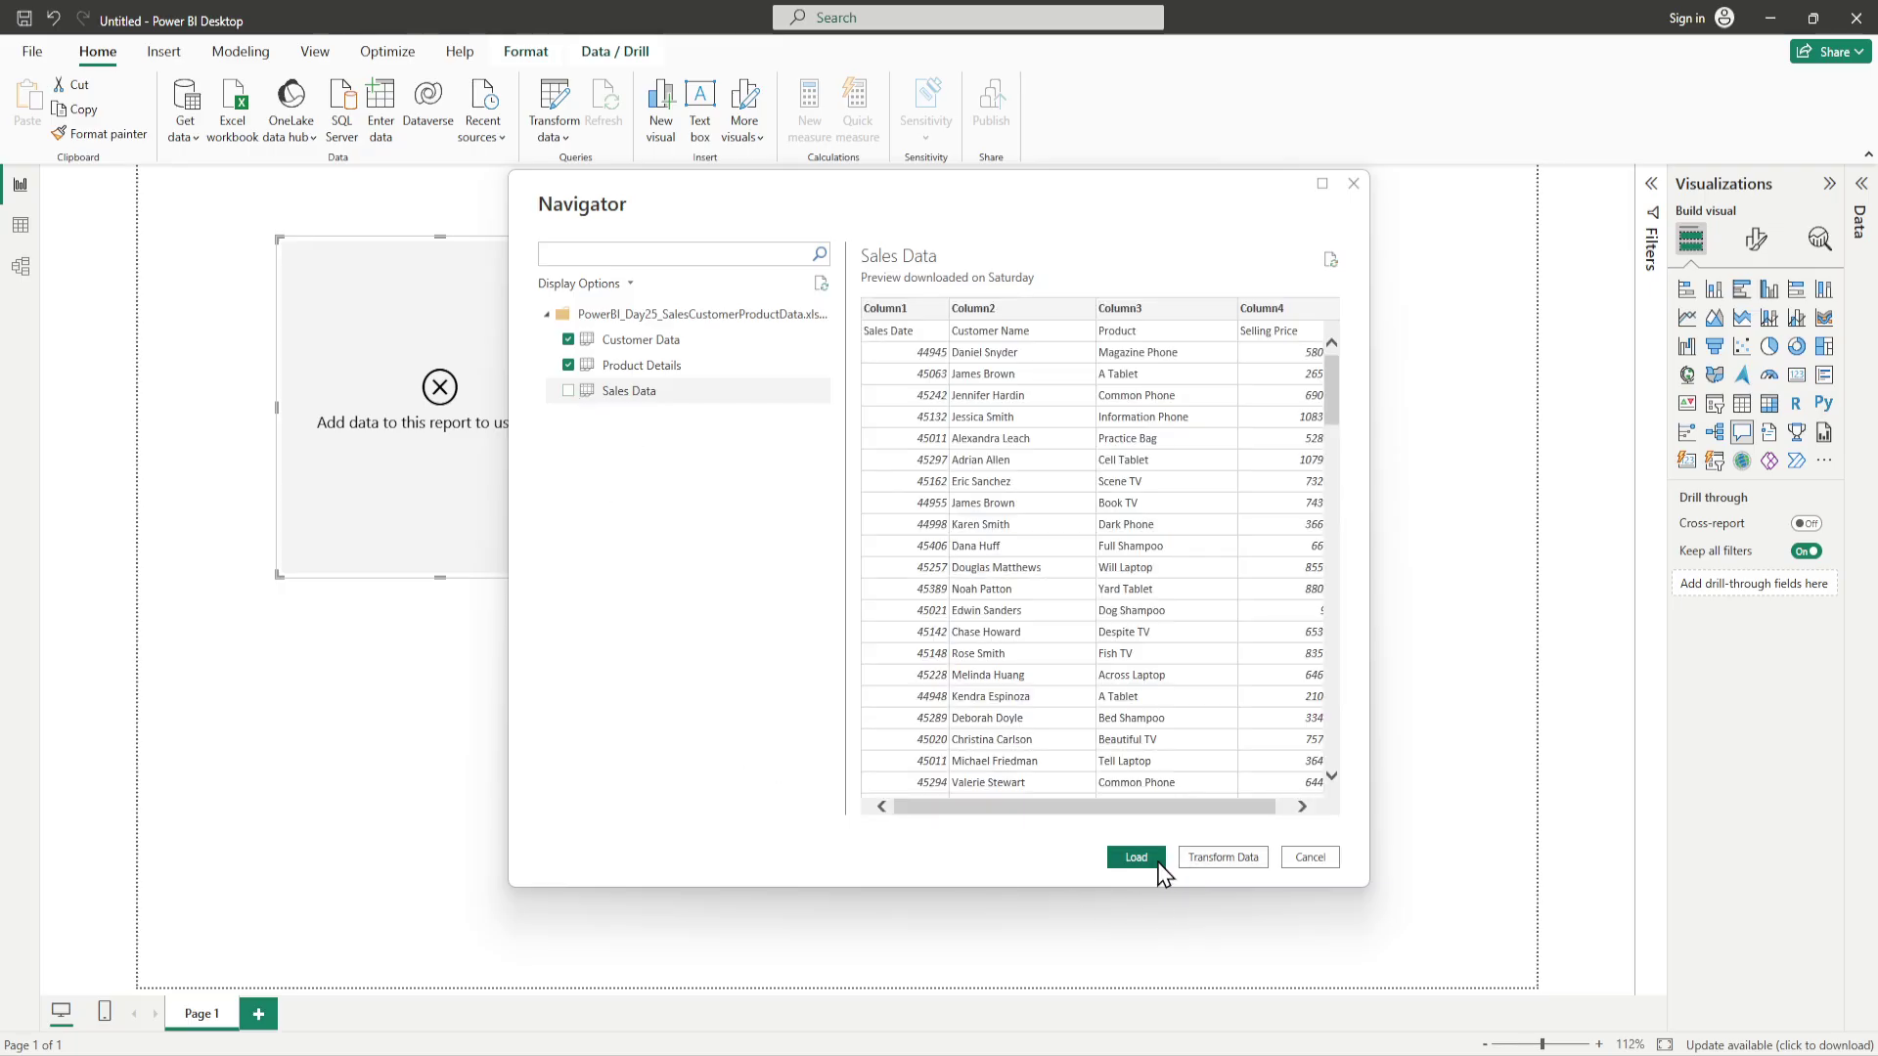
left_click(1201, 862)
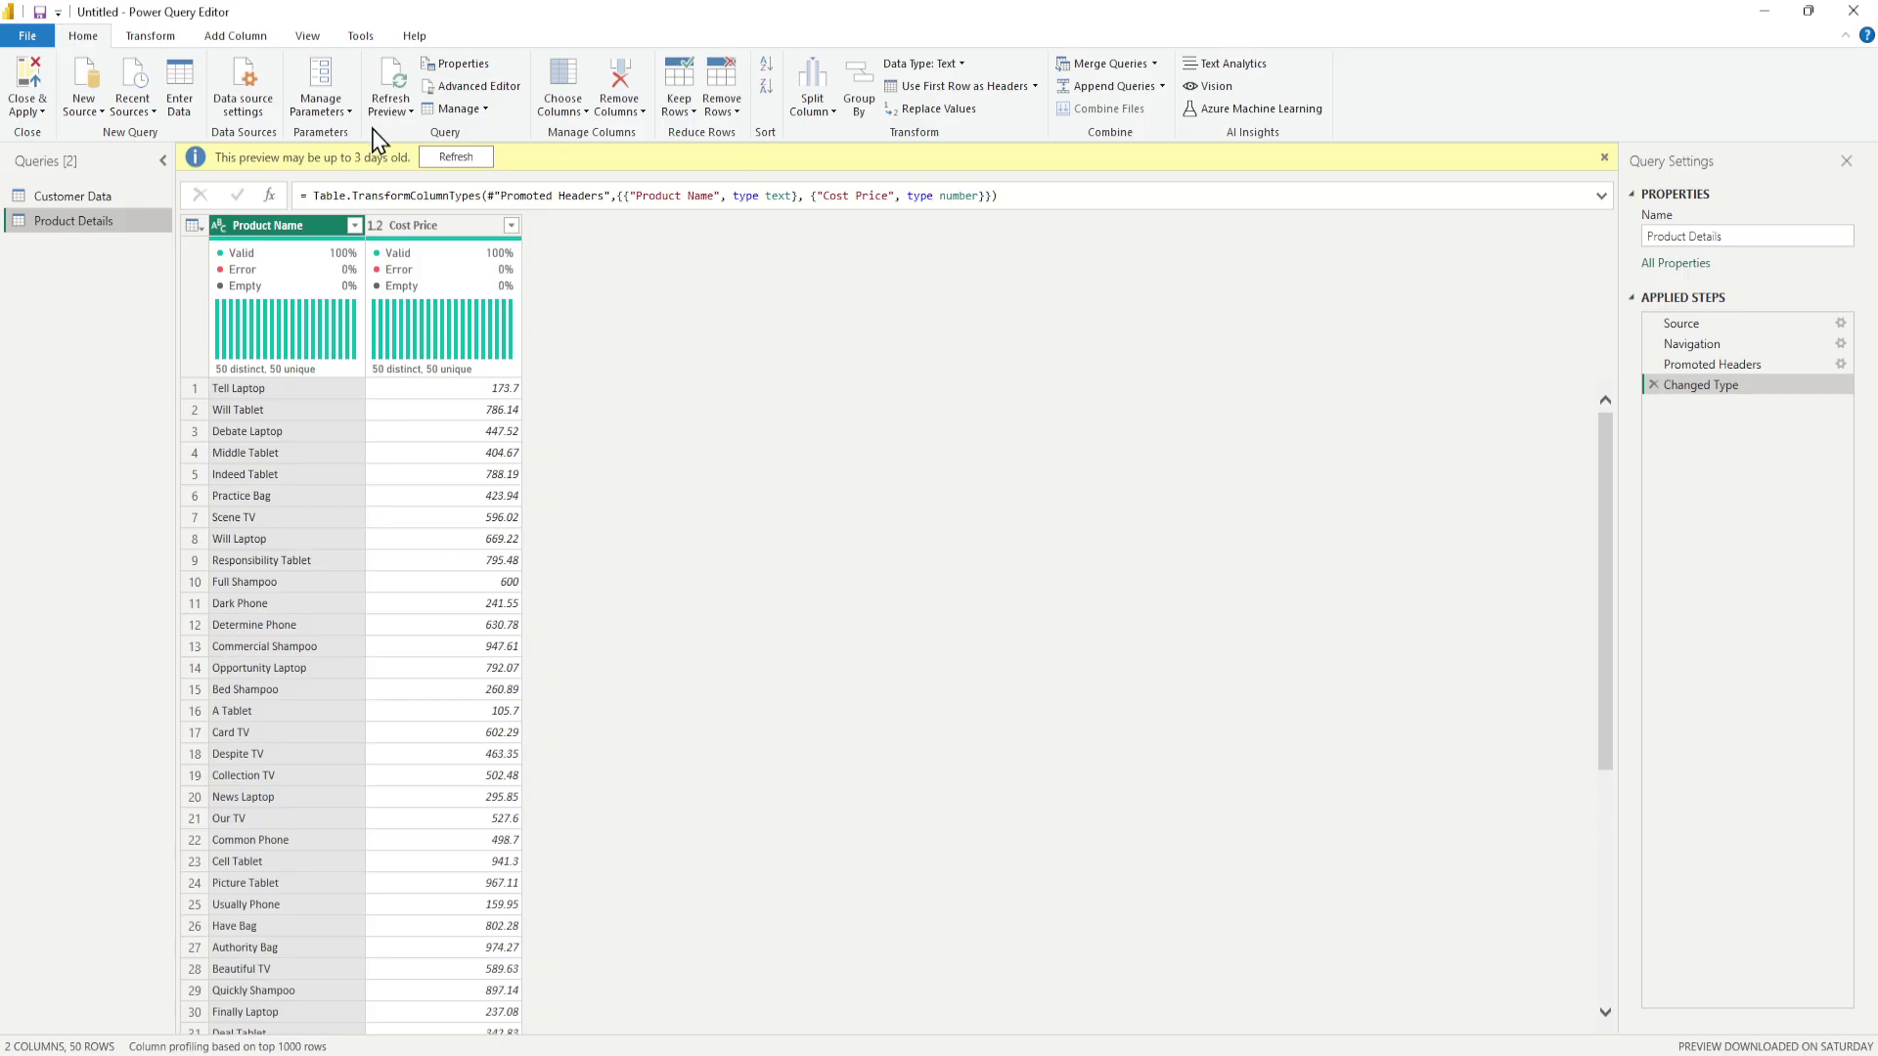
- Refresh the outdated preview and display the Customer Data query with its 101 rows
left_click(452, 157)
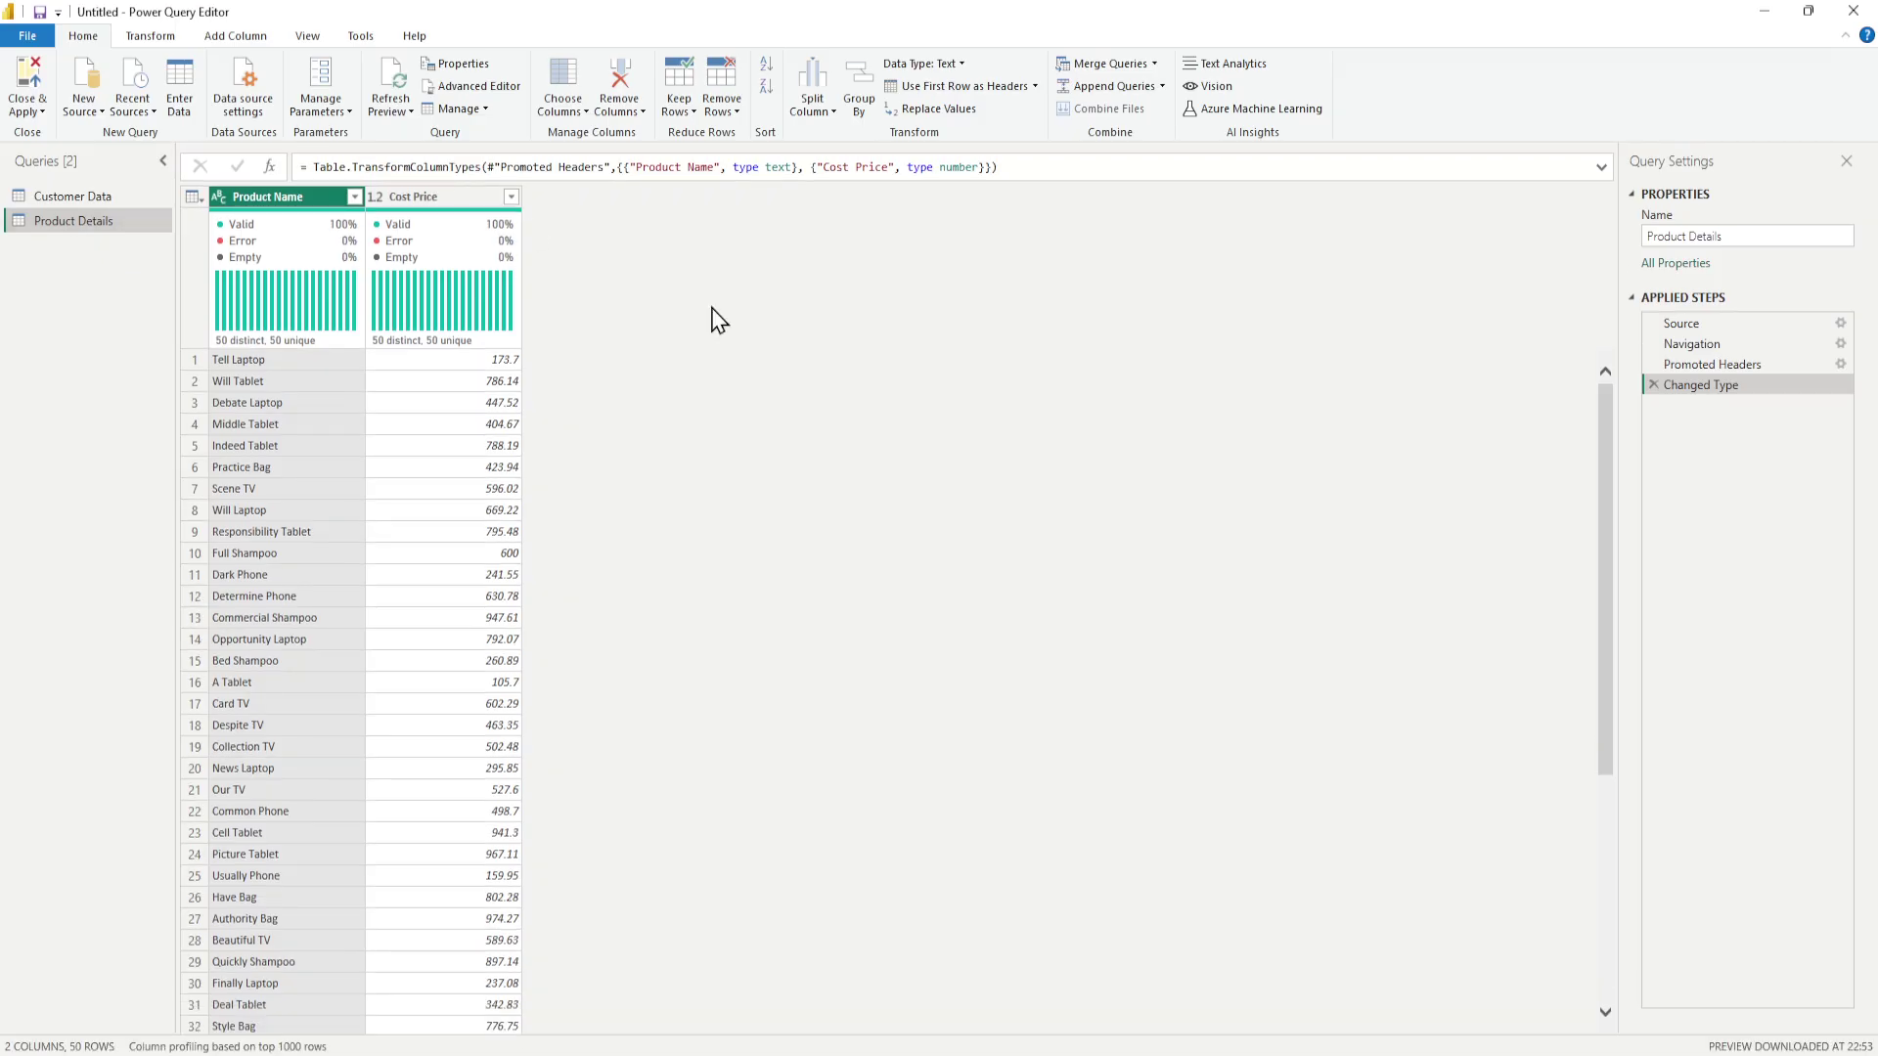
double_click(108, 198)
left_click(105, 223)
left_click(97, 197)
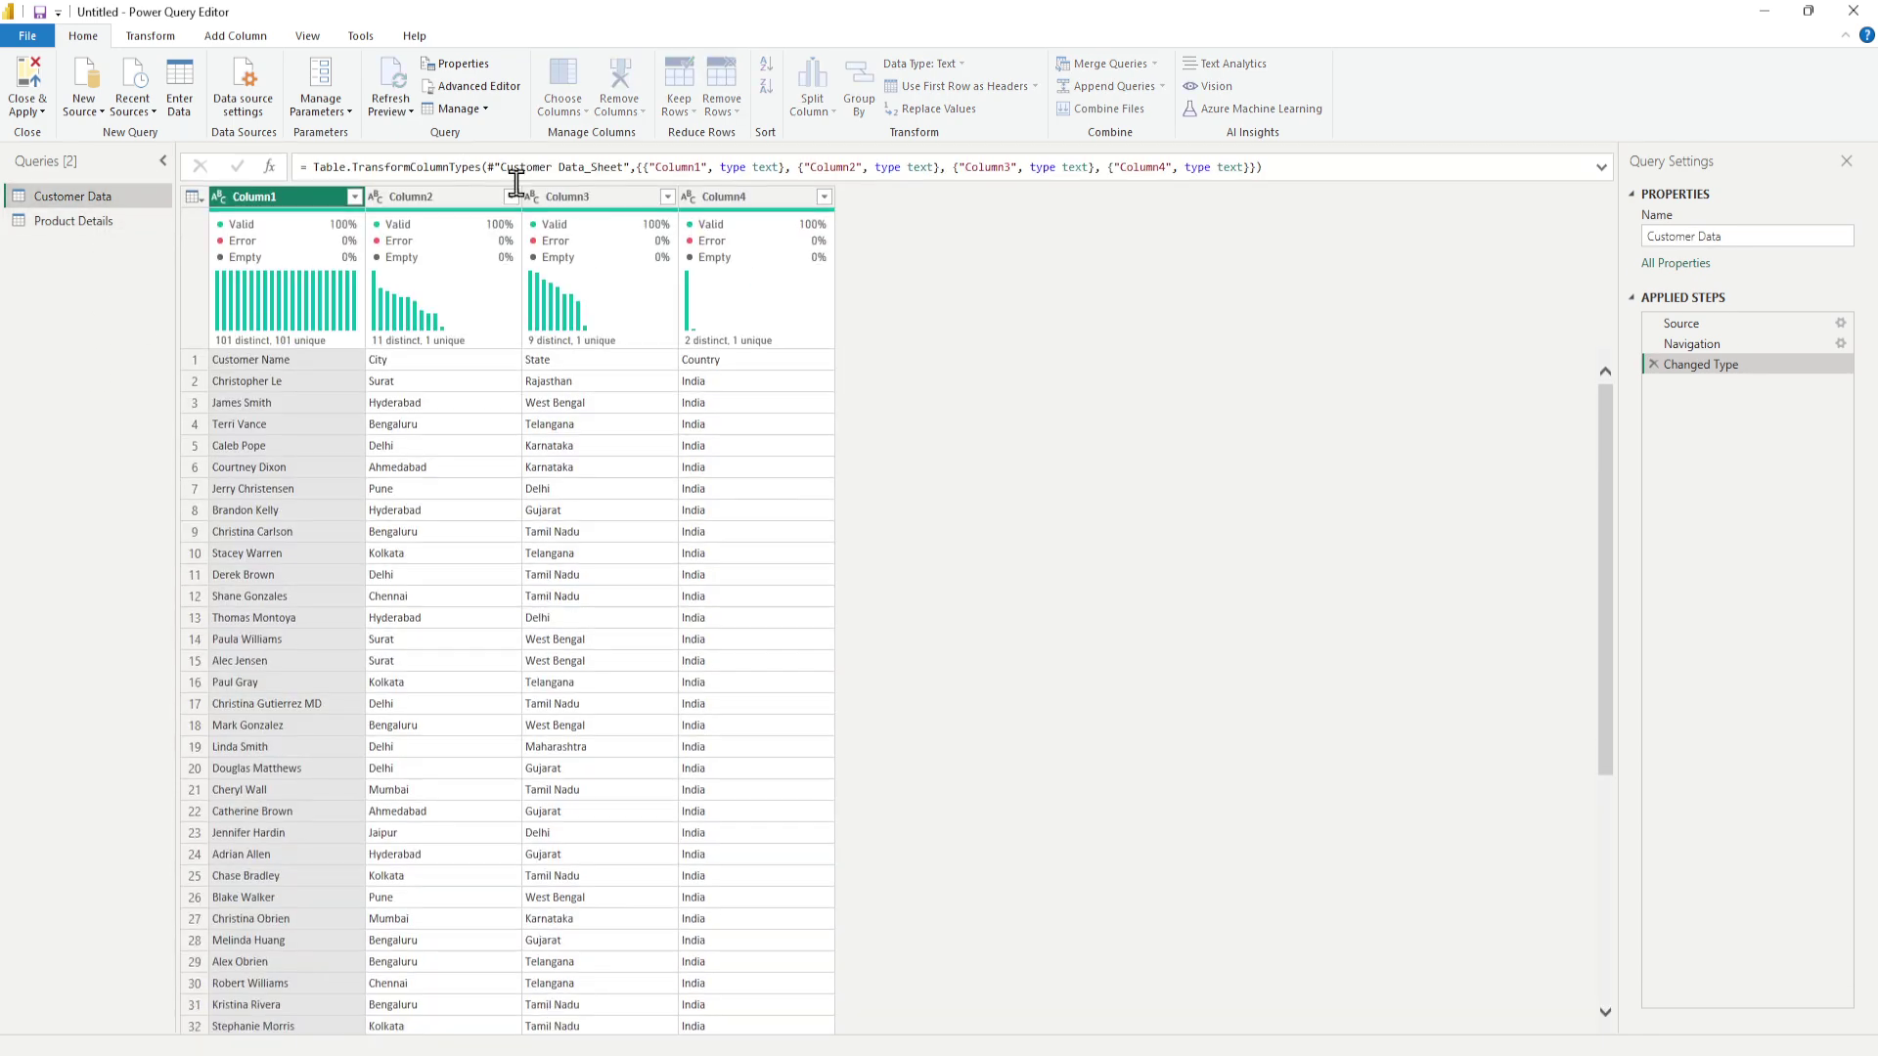
- Add the Sales Data sheet from PowerBI_Day25_SalesCustomerProductData.xlsx as a new Excel source
left_click(96, 116)
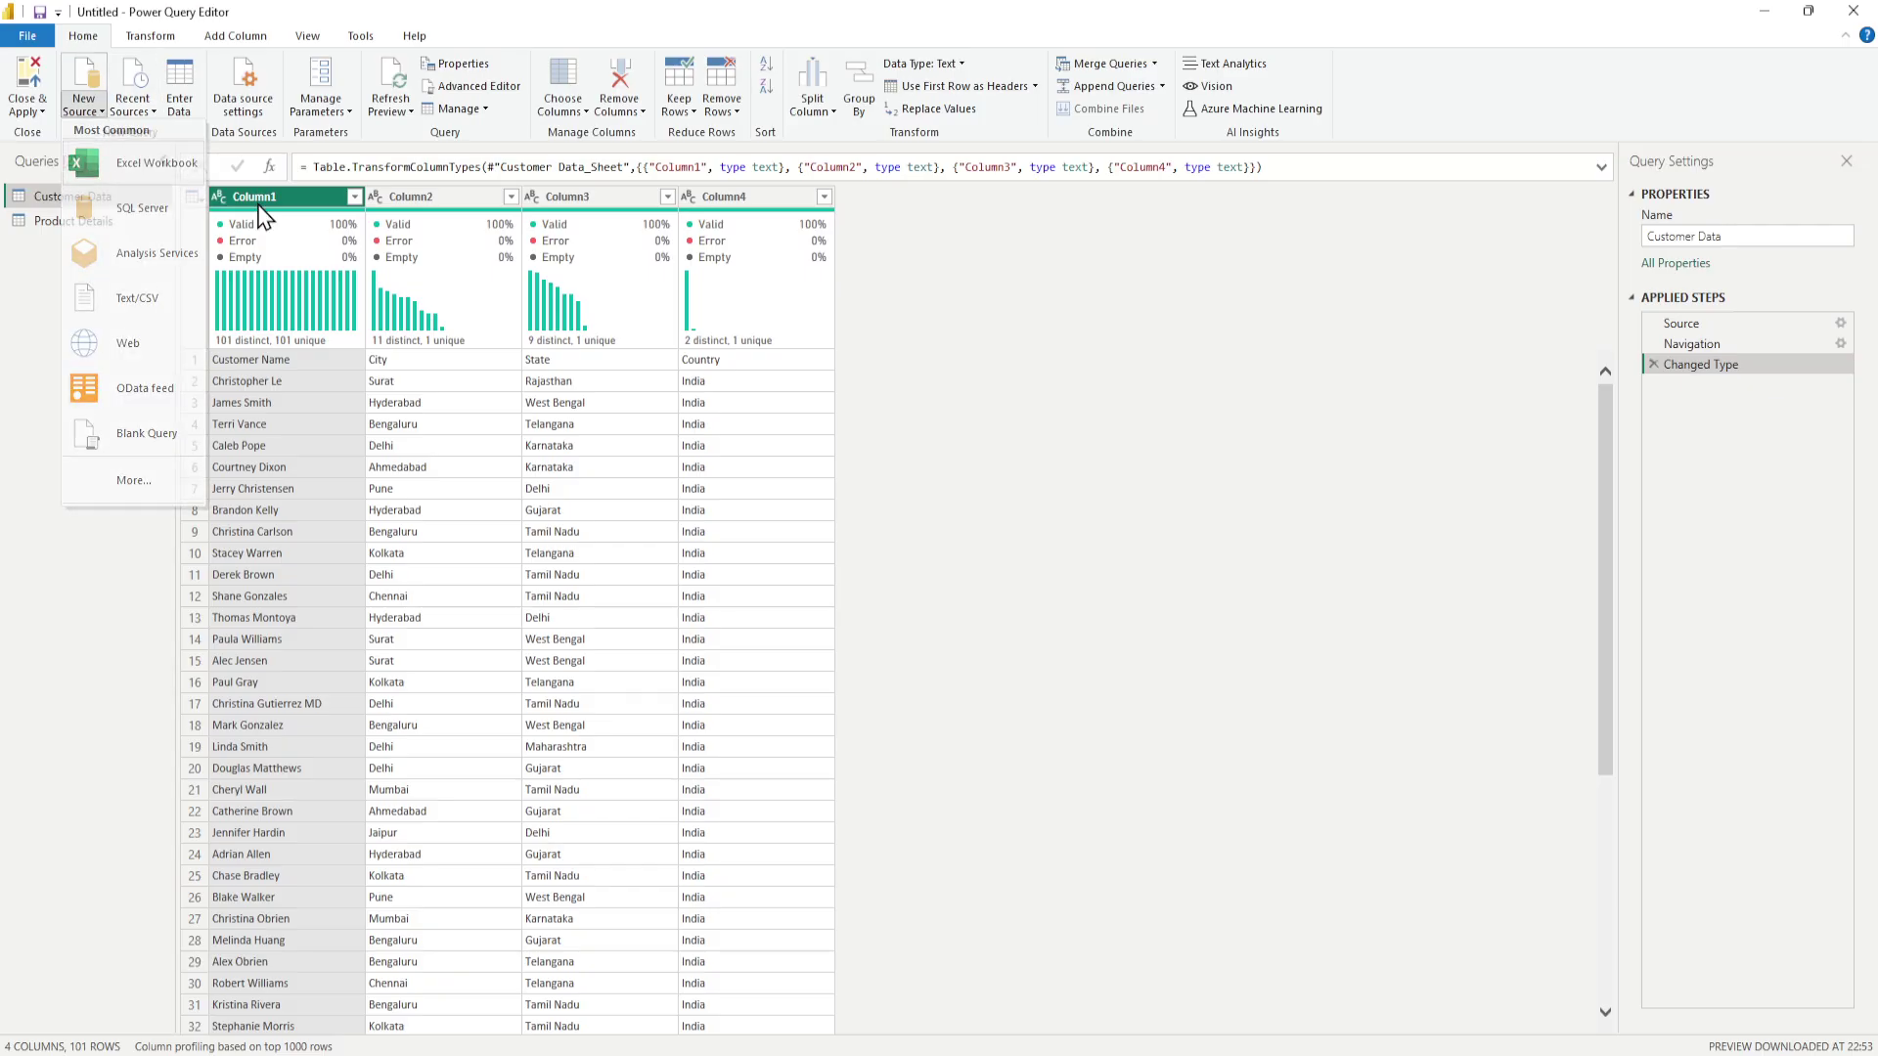
left_click(117, 159)
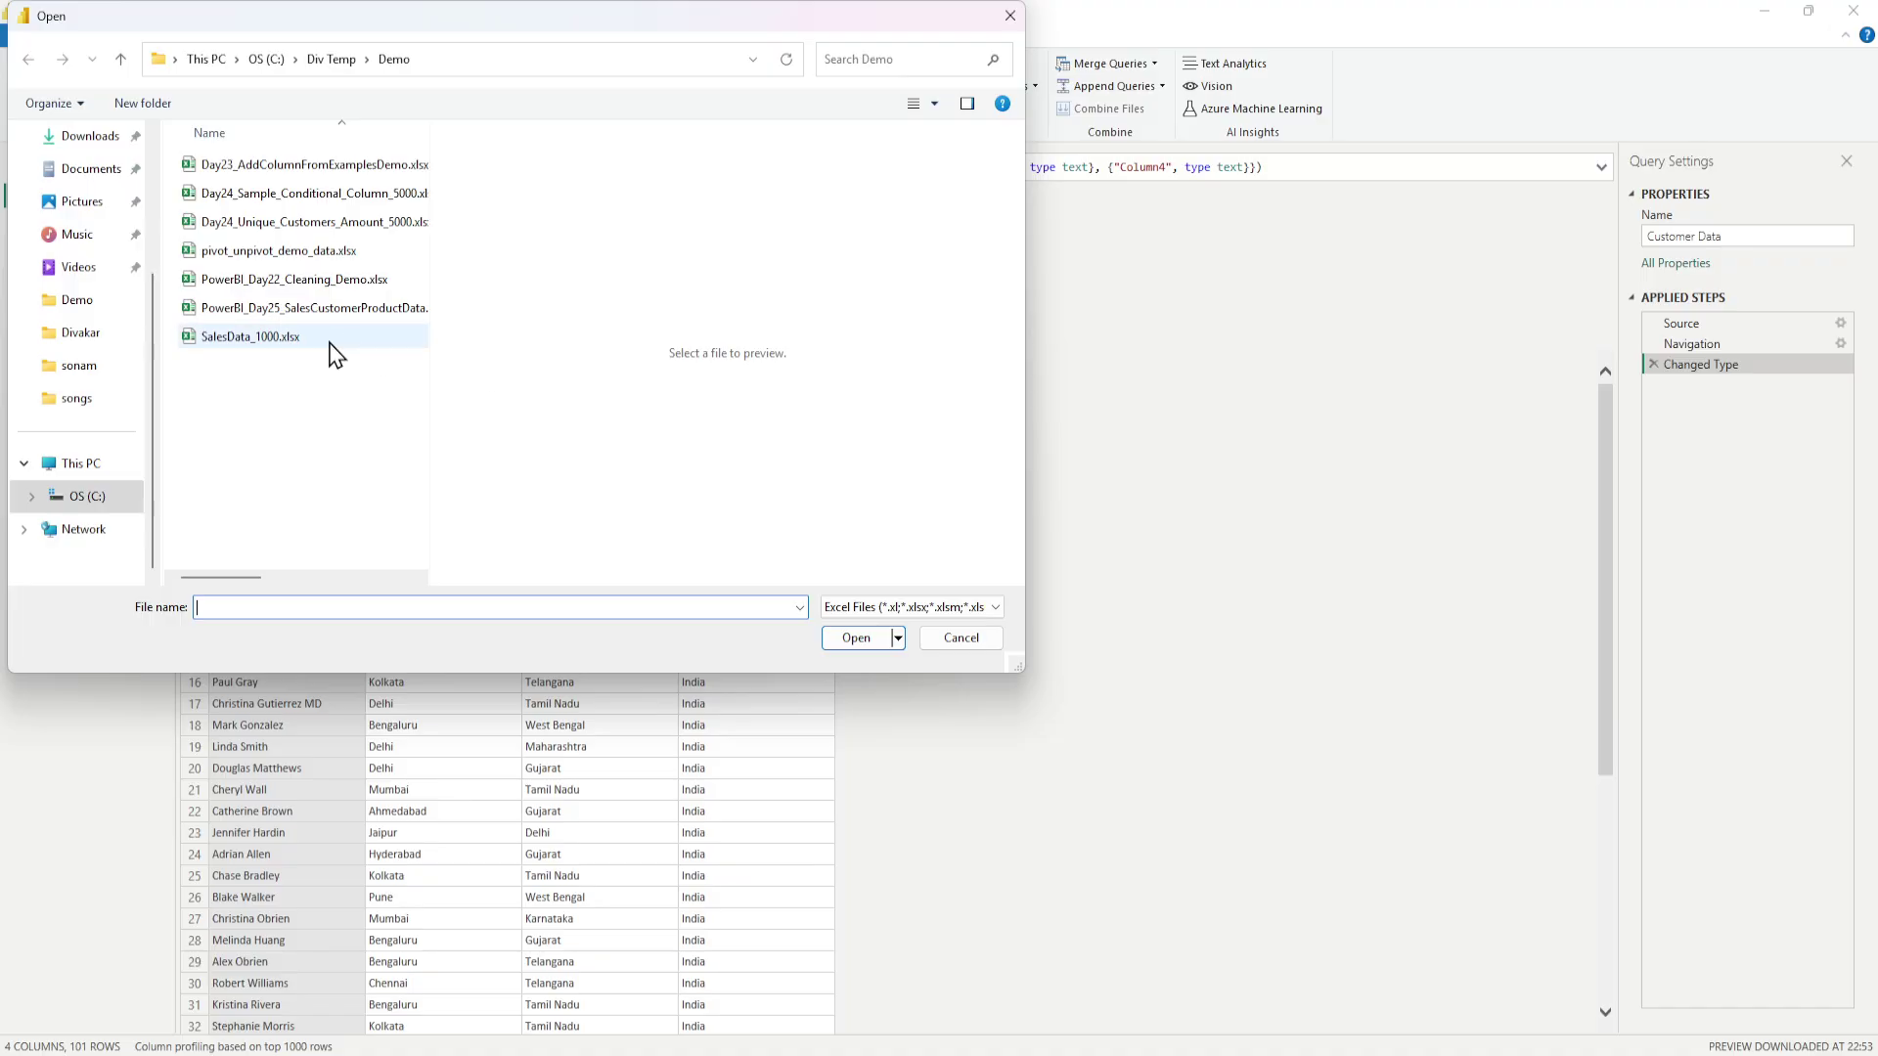
left_click(254, 309)
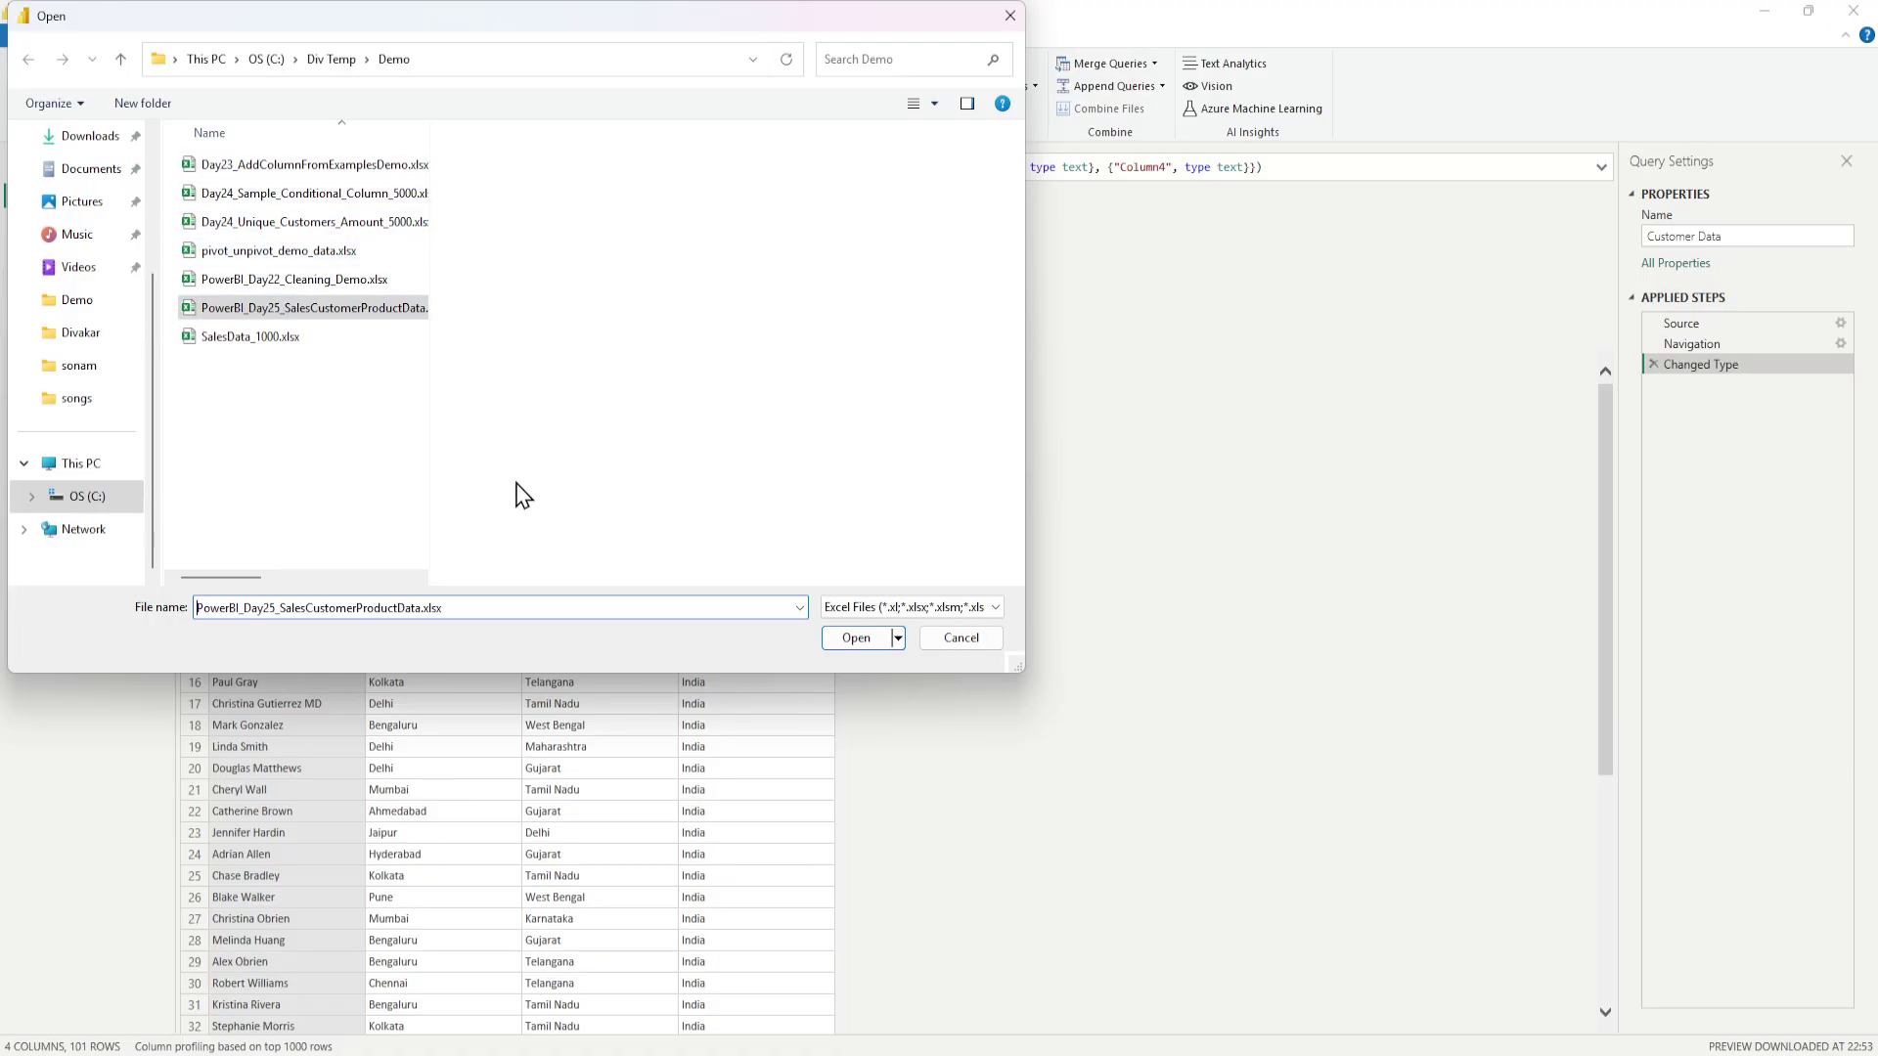
left_click(857, 638)
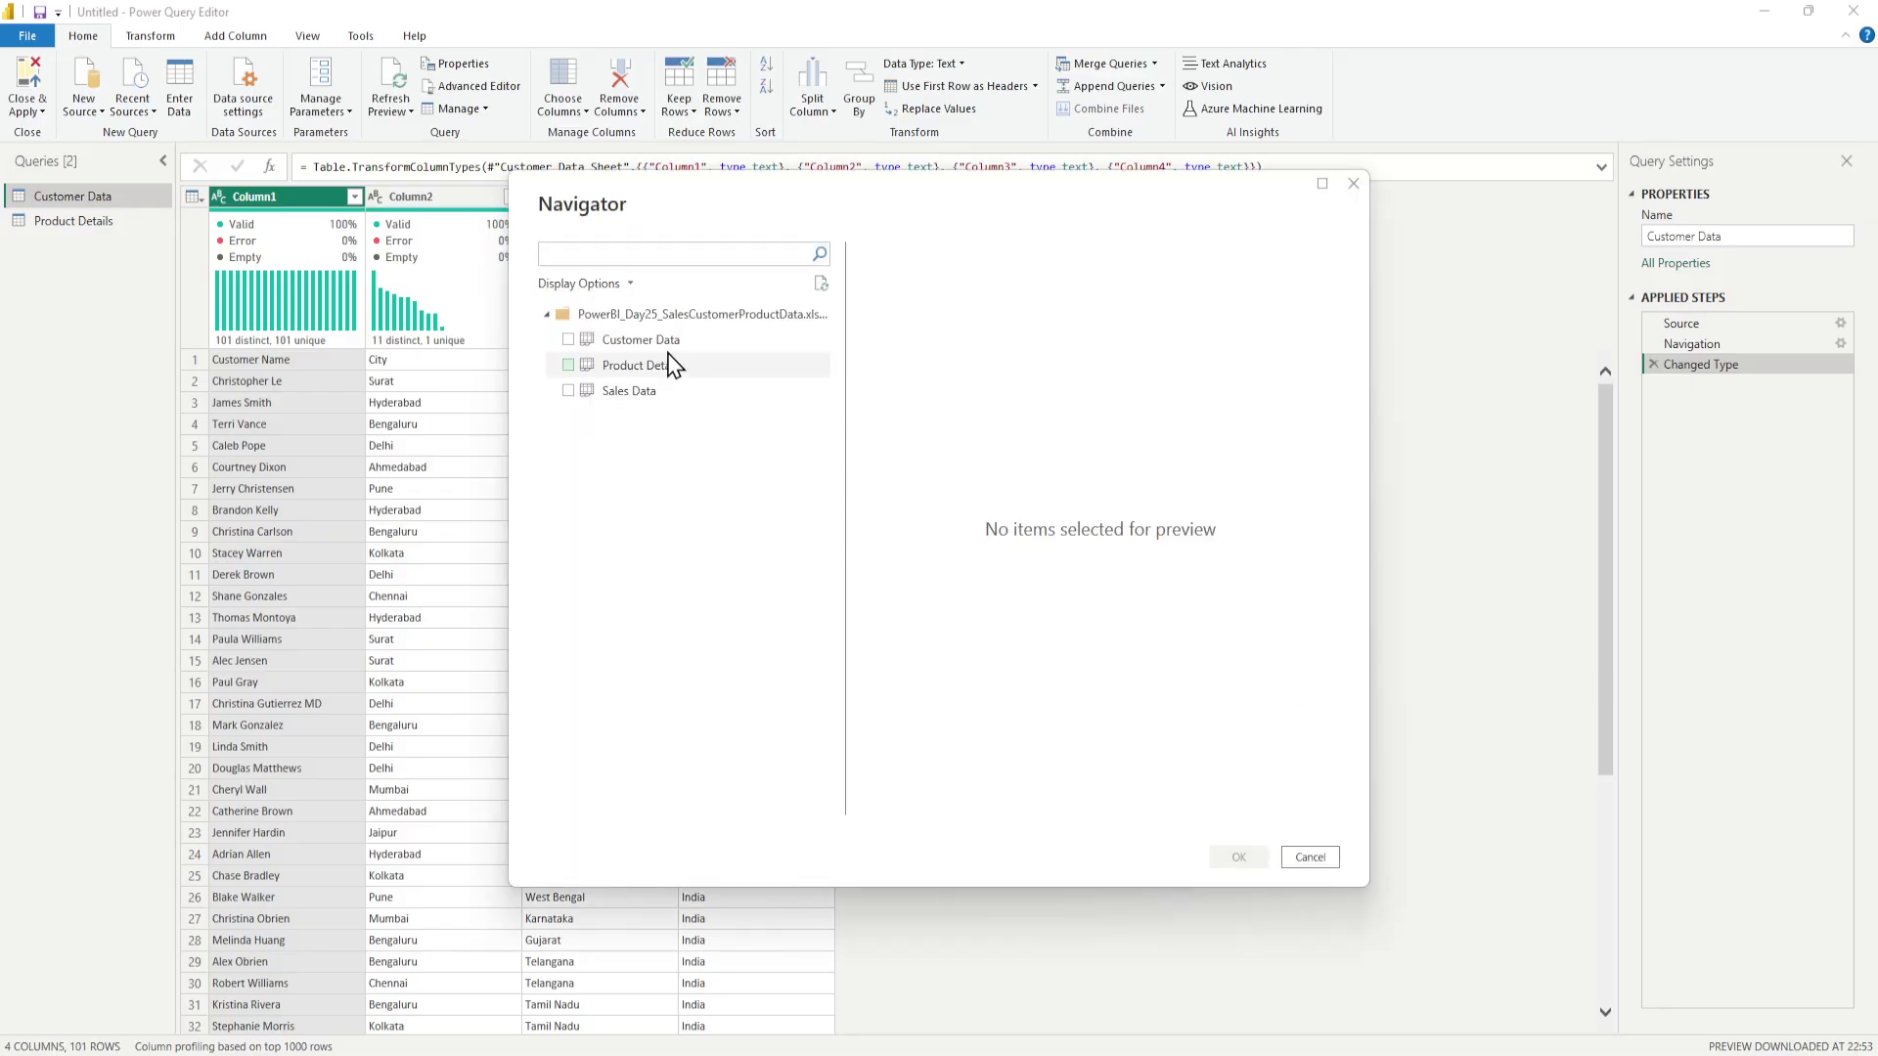
left_click(570, 392)
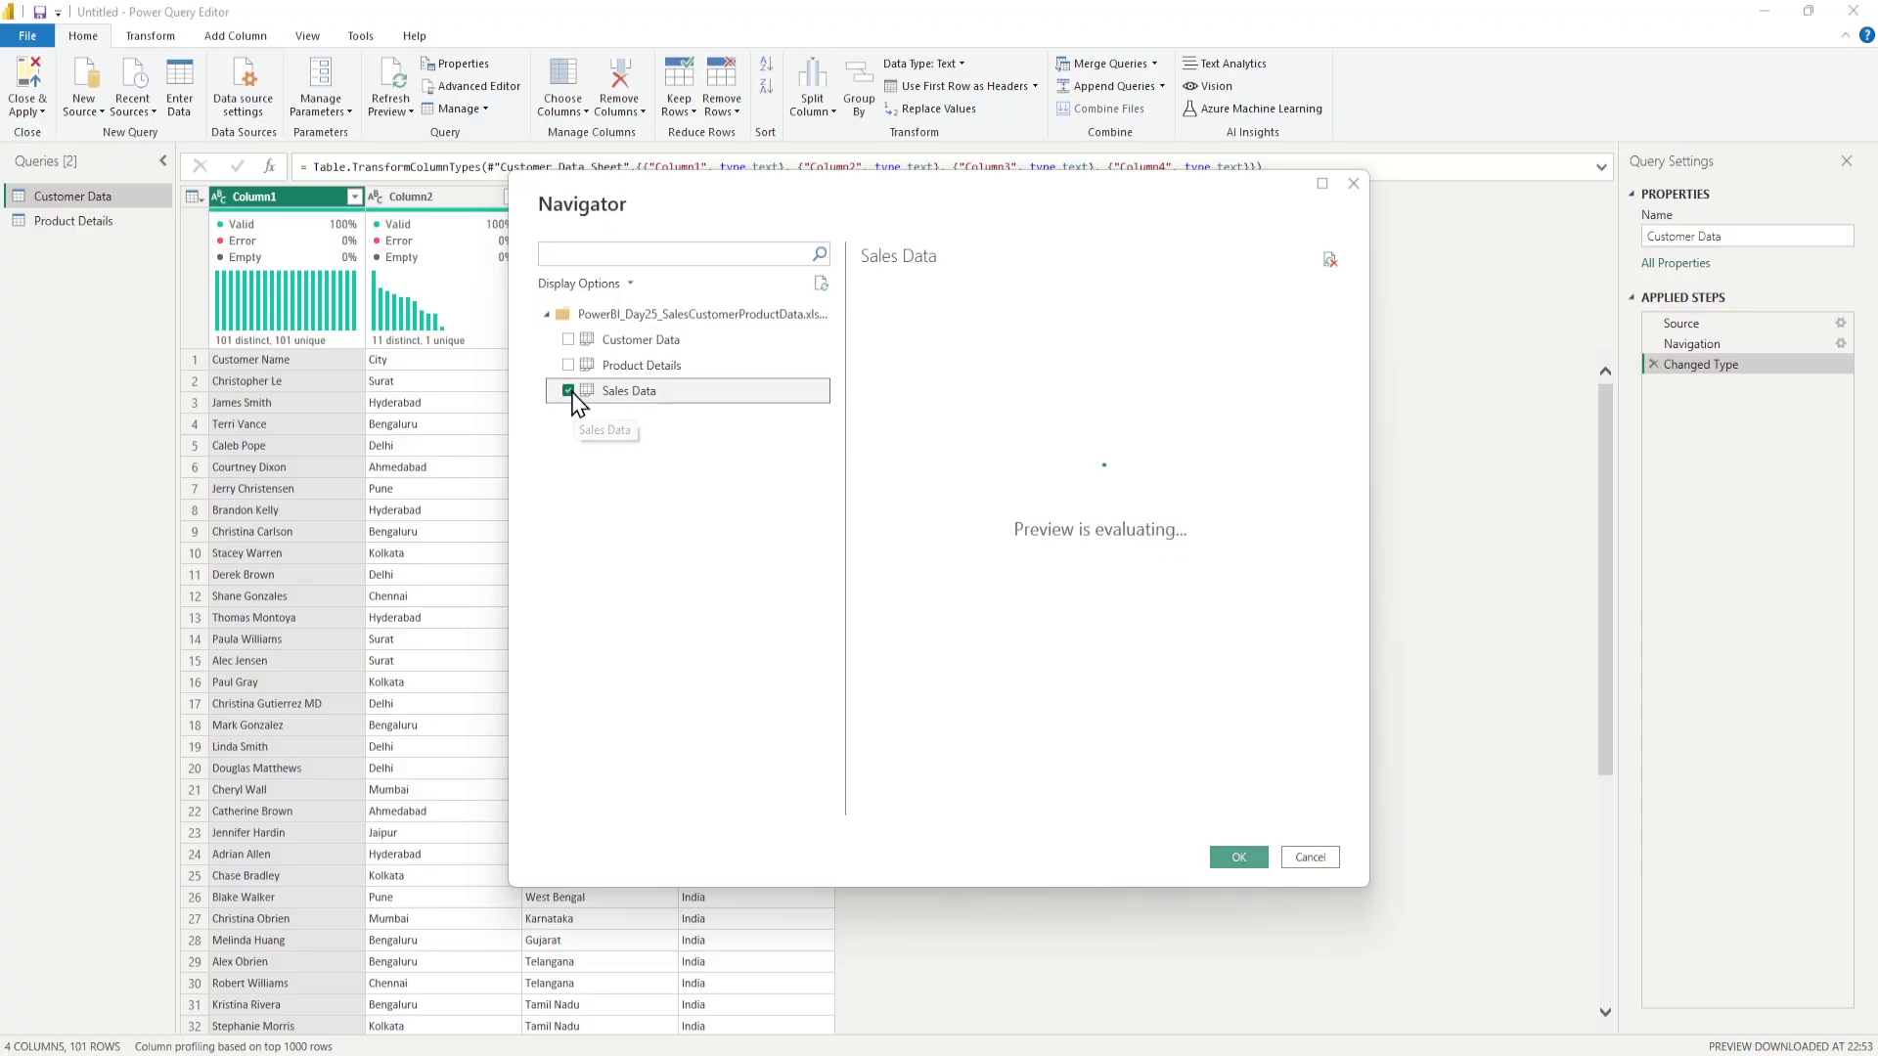
left_click(1241, 859)
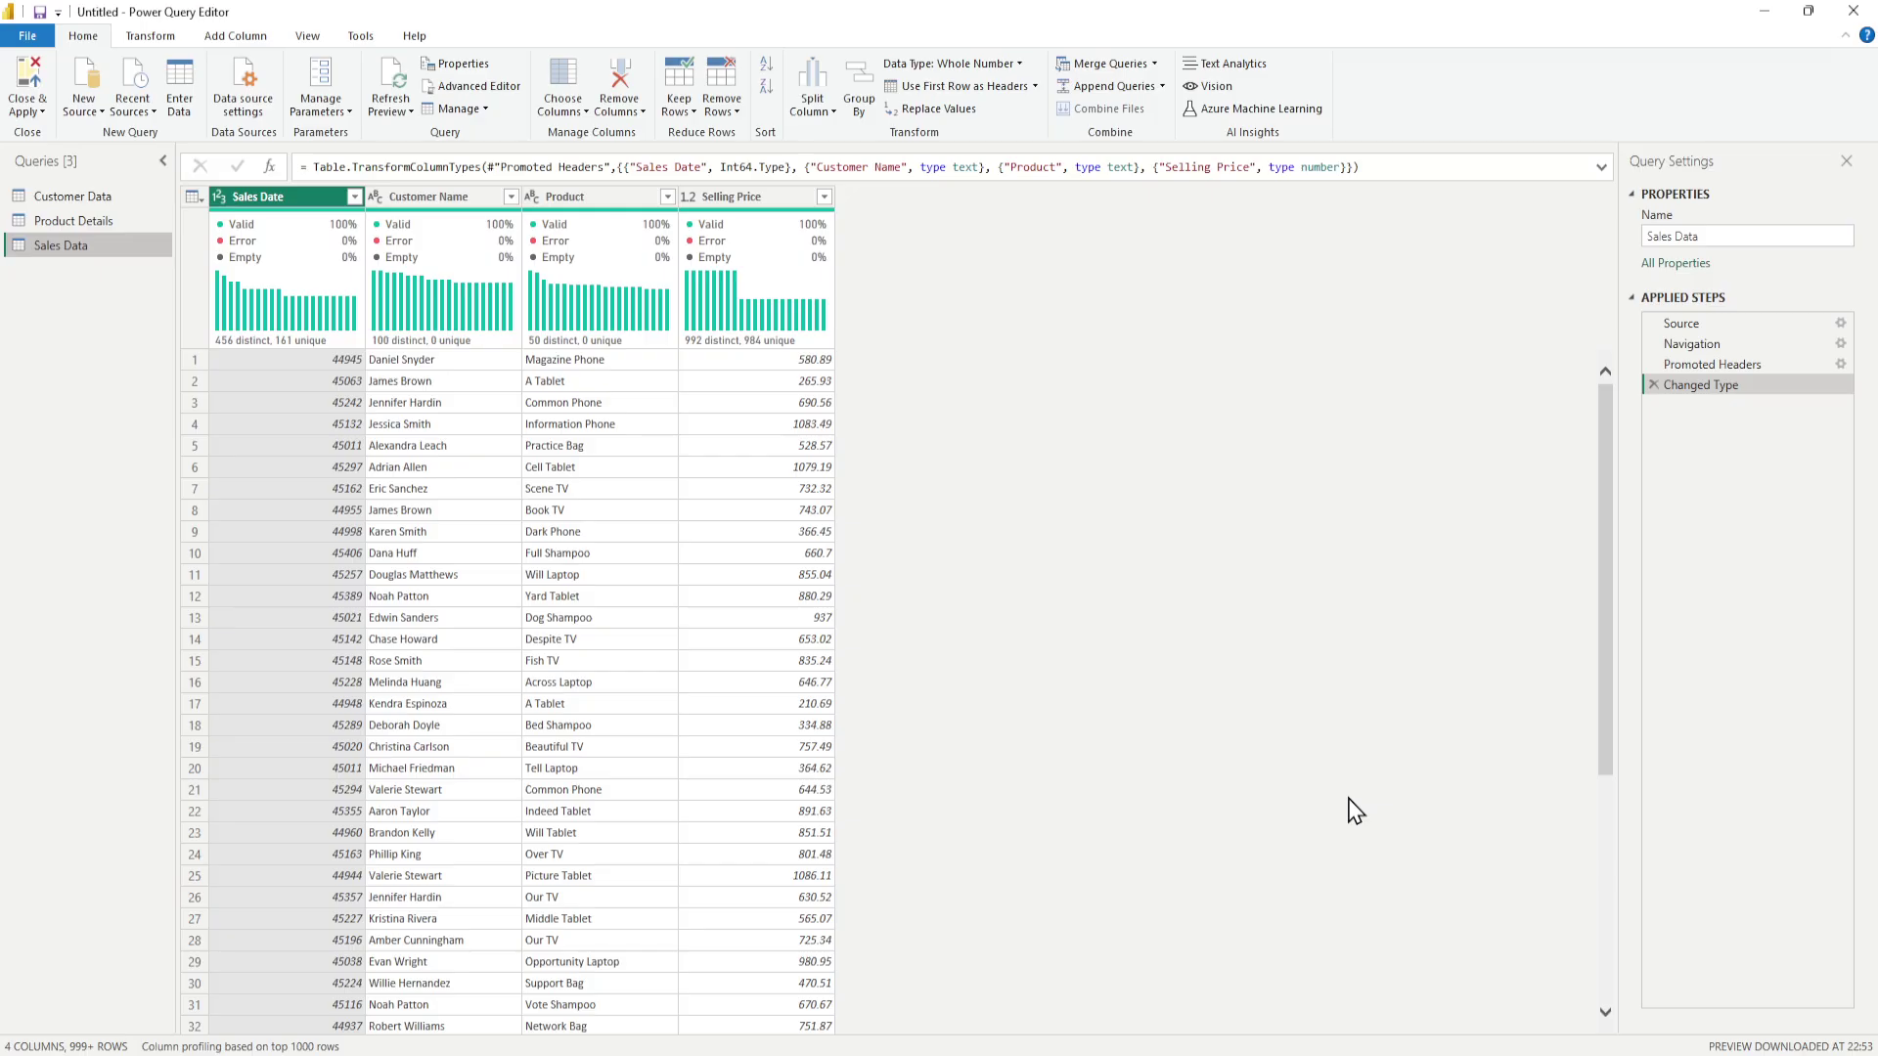
- Duplicate Customer Data and remove the duplicate's Navigation and Changed Type steps
right_click(80, 205)
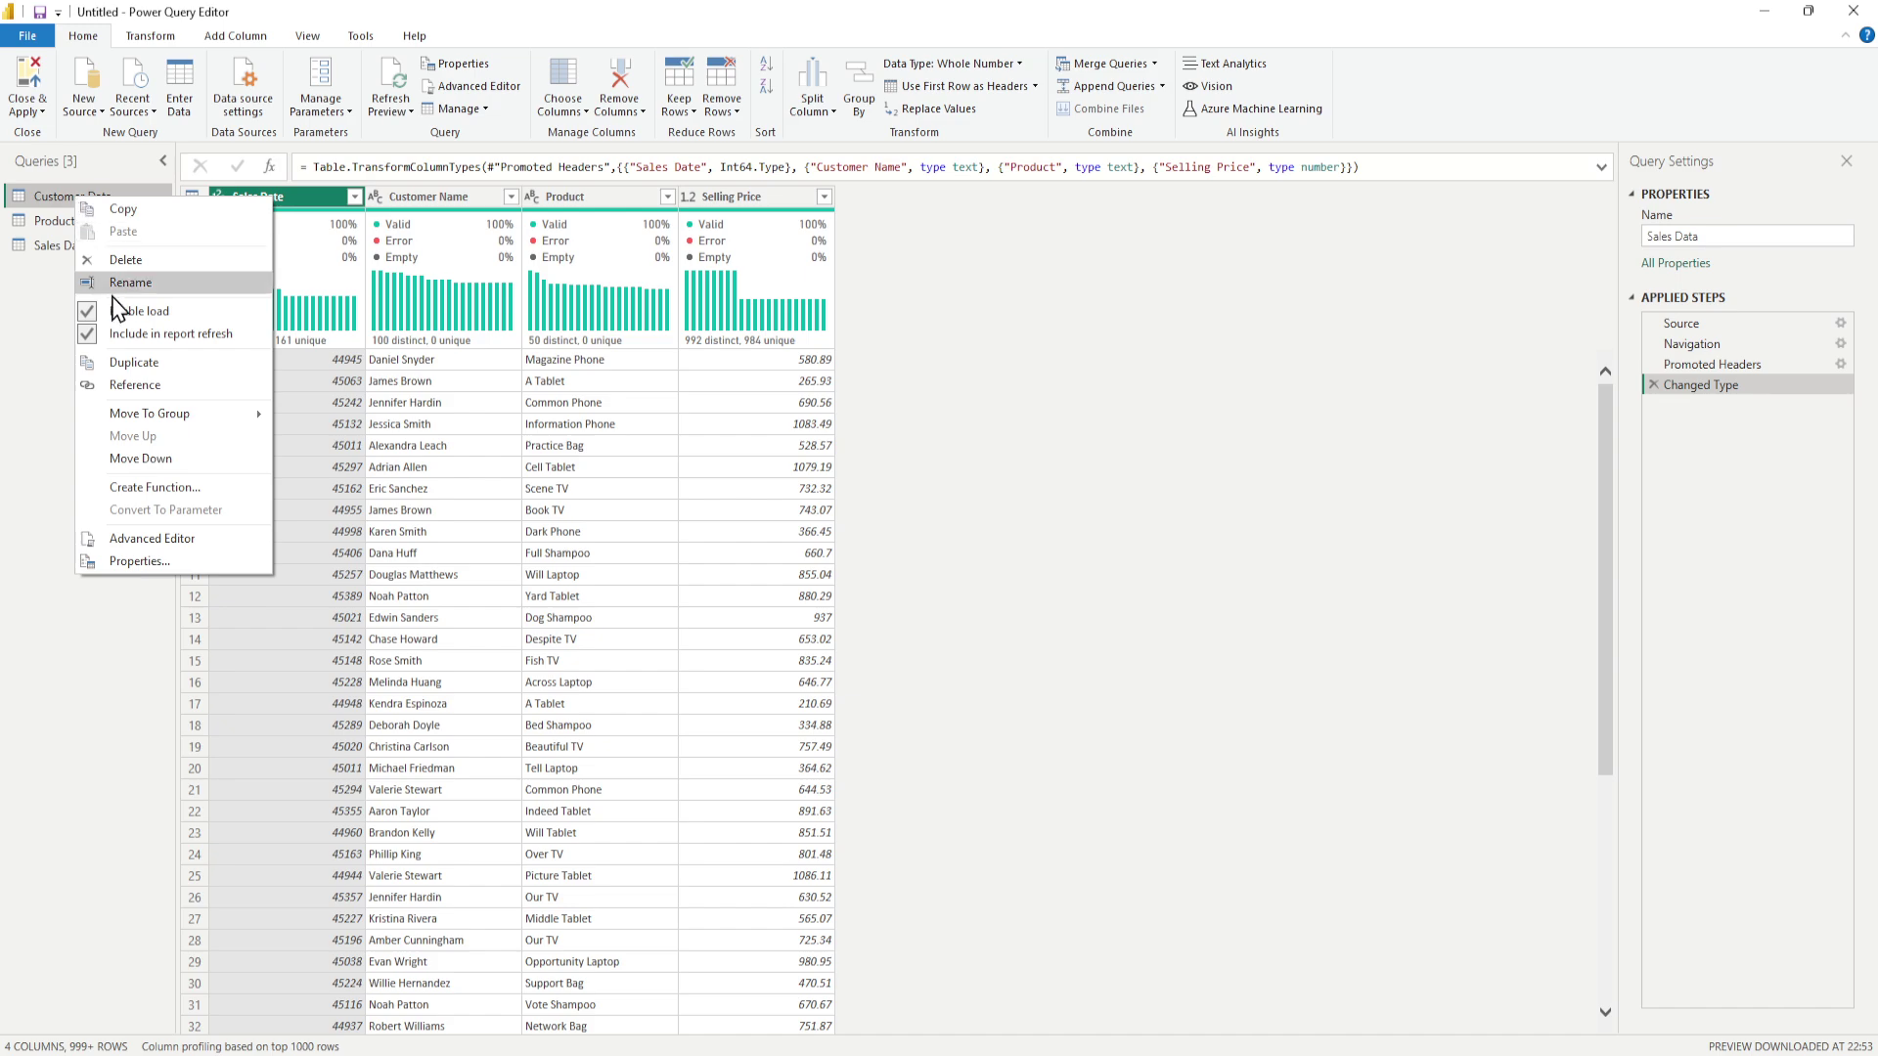
left_click(129, 364)
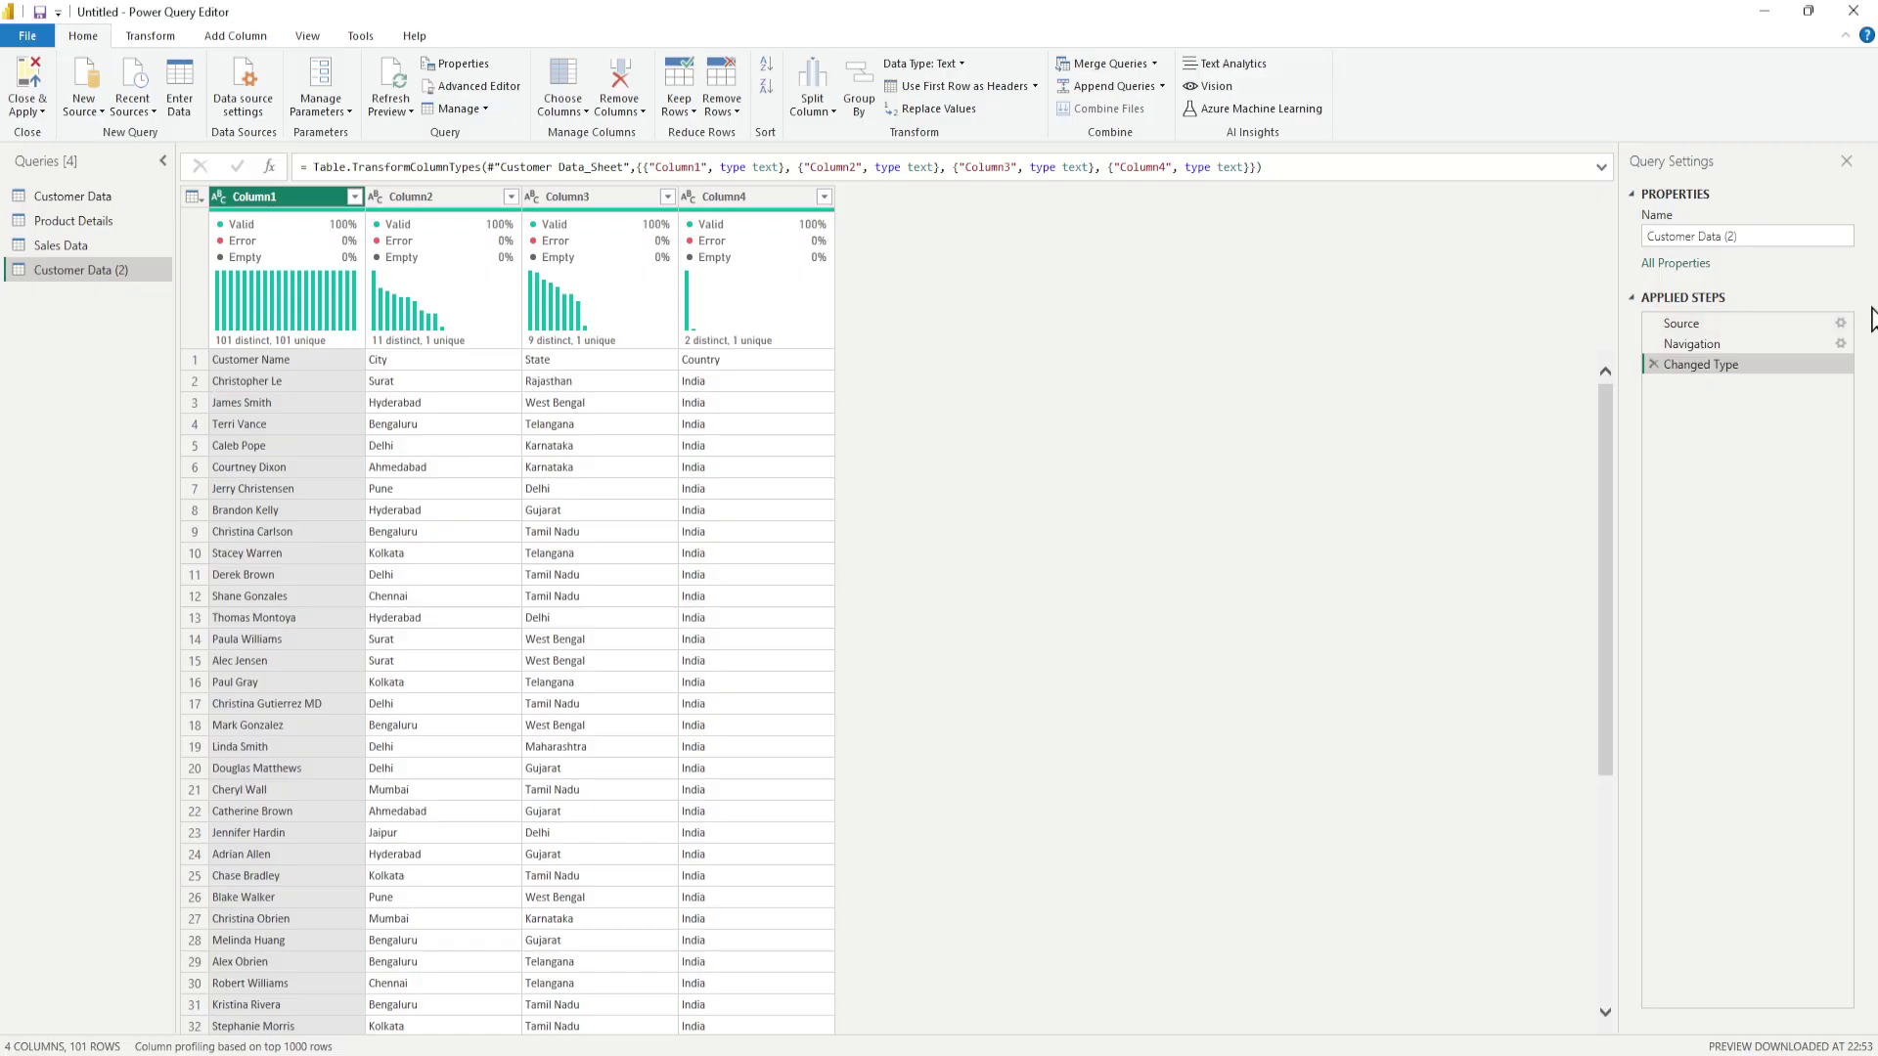
left_click(1666, 327)
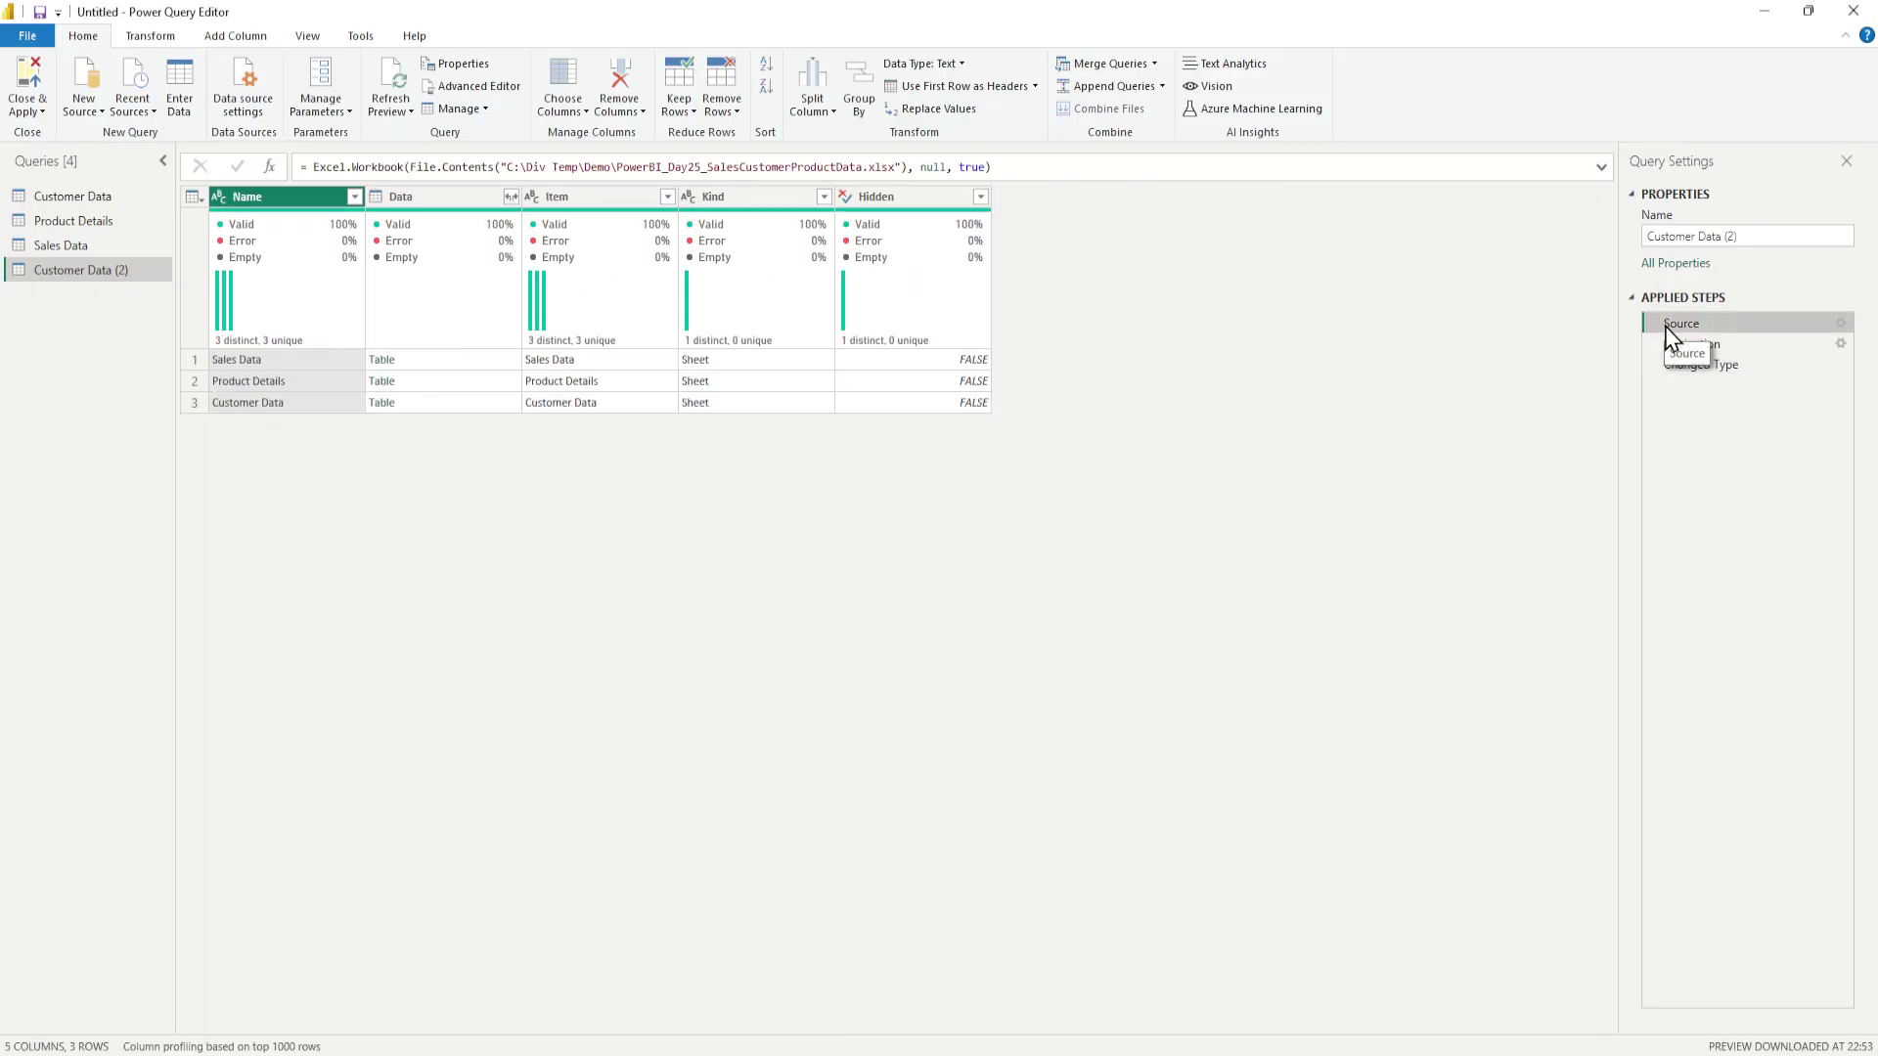
left_click(1692, 347)
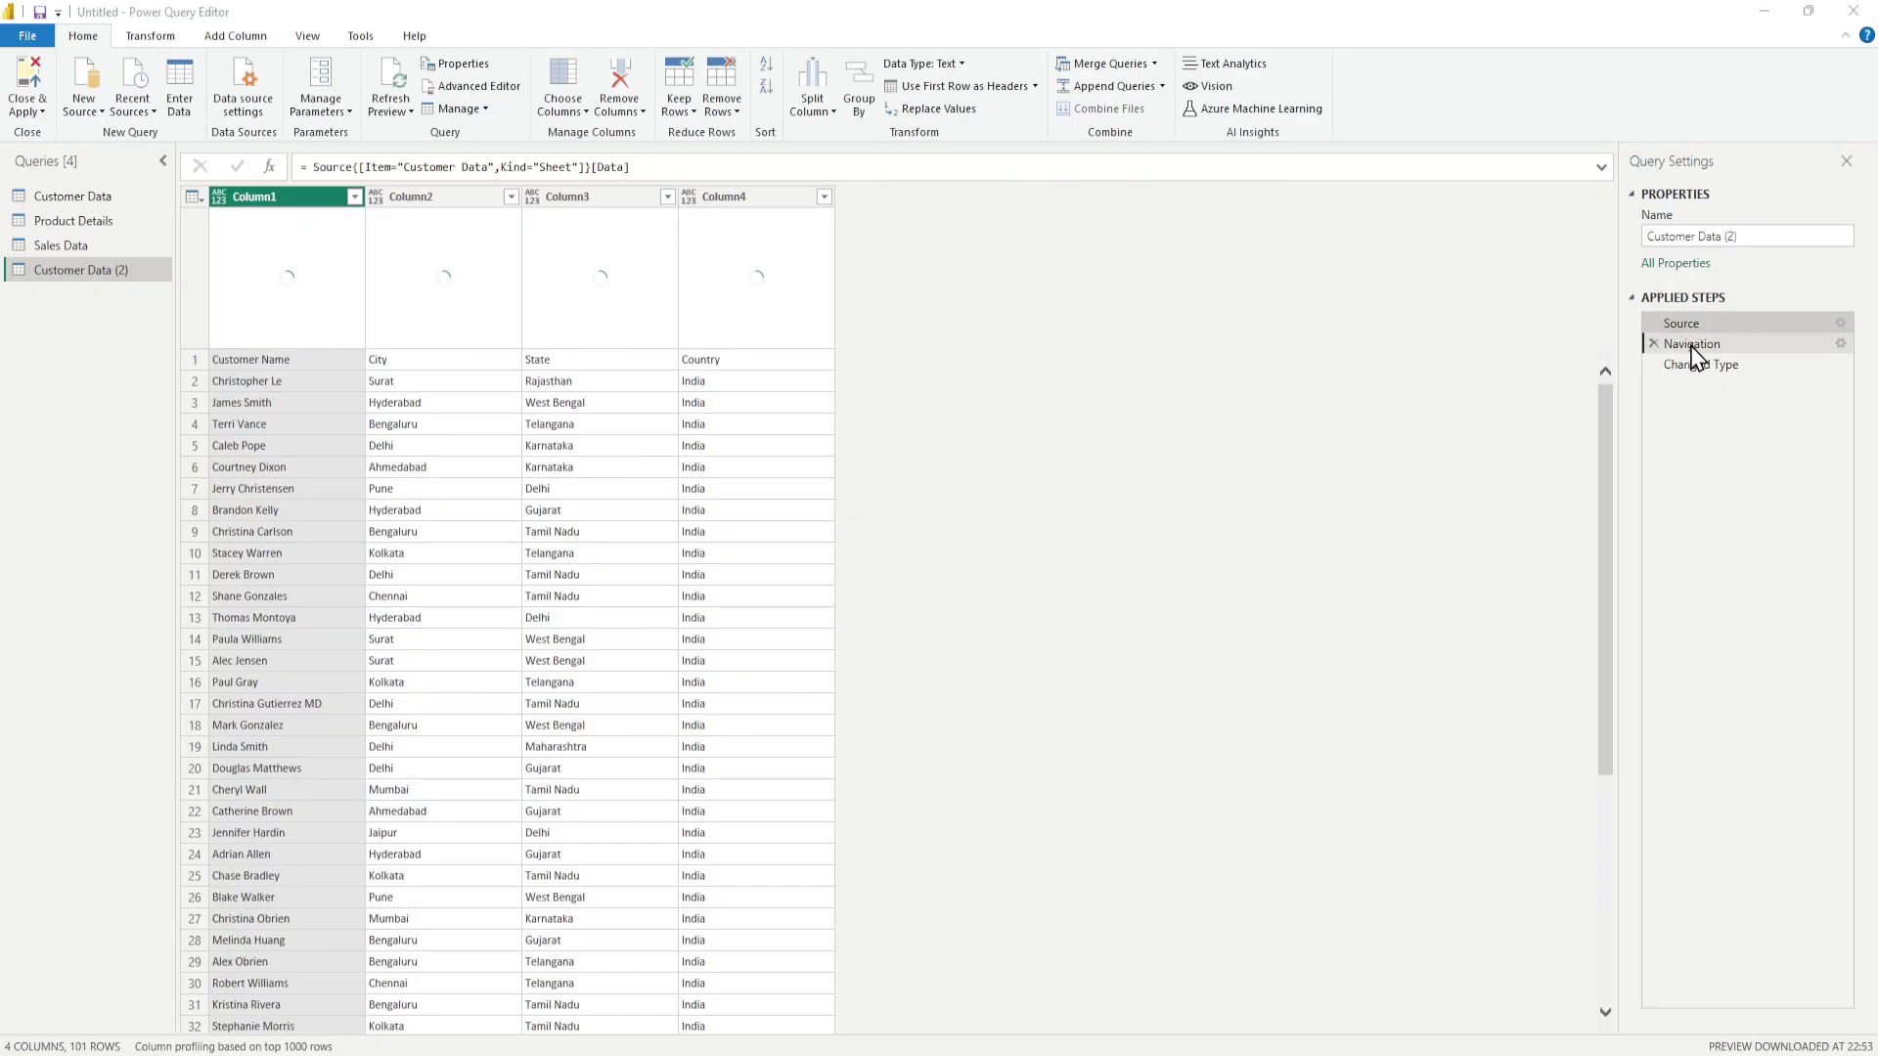
double_click(1694, 344)
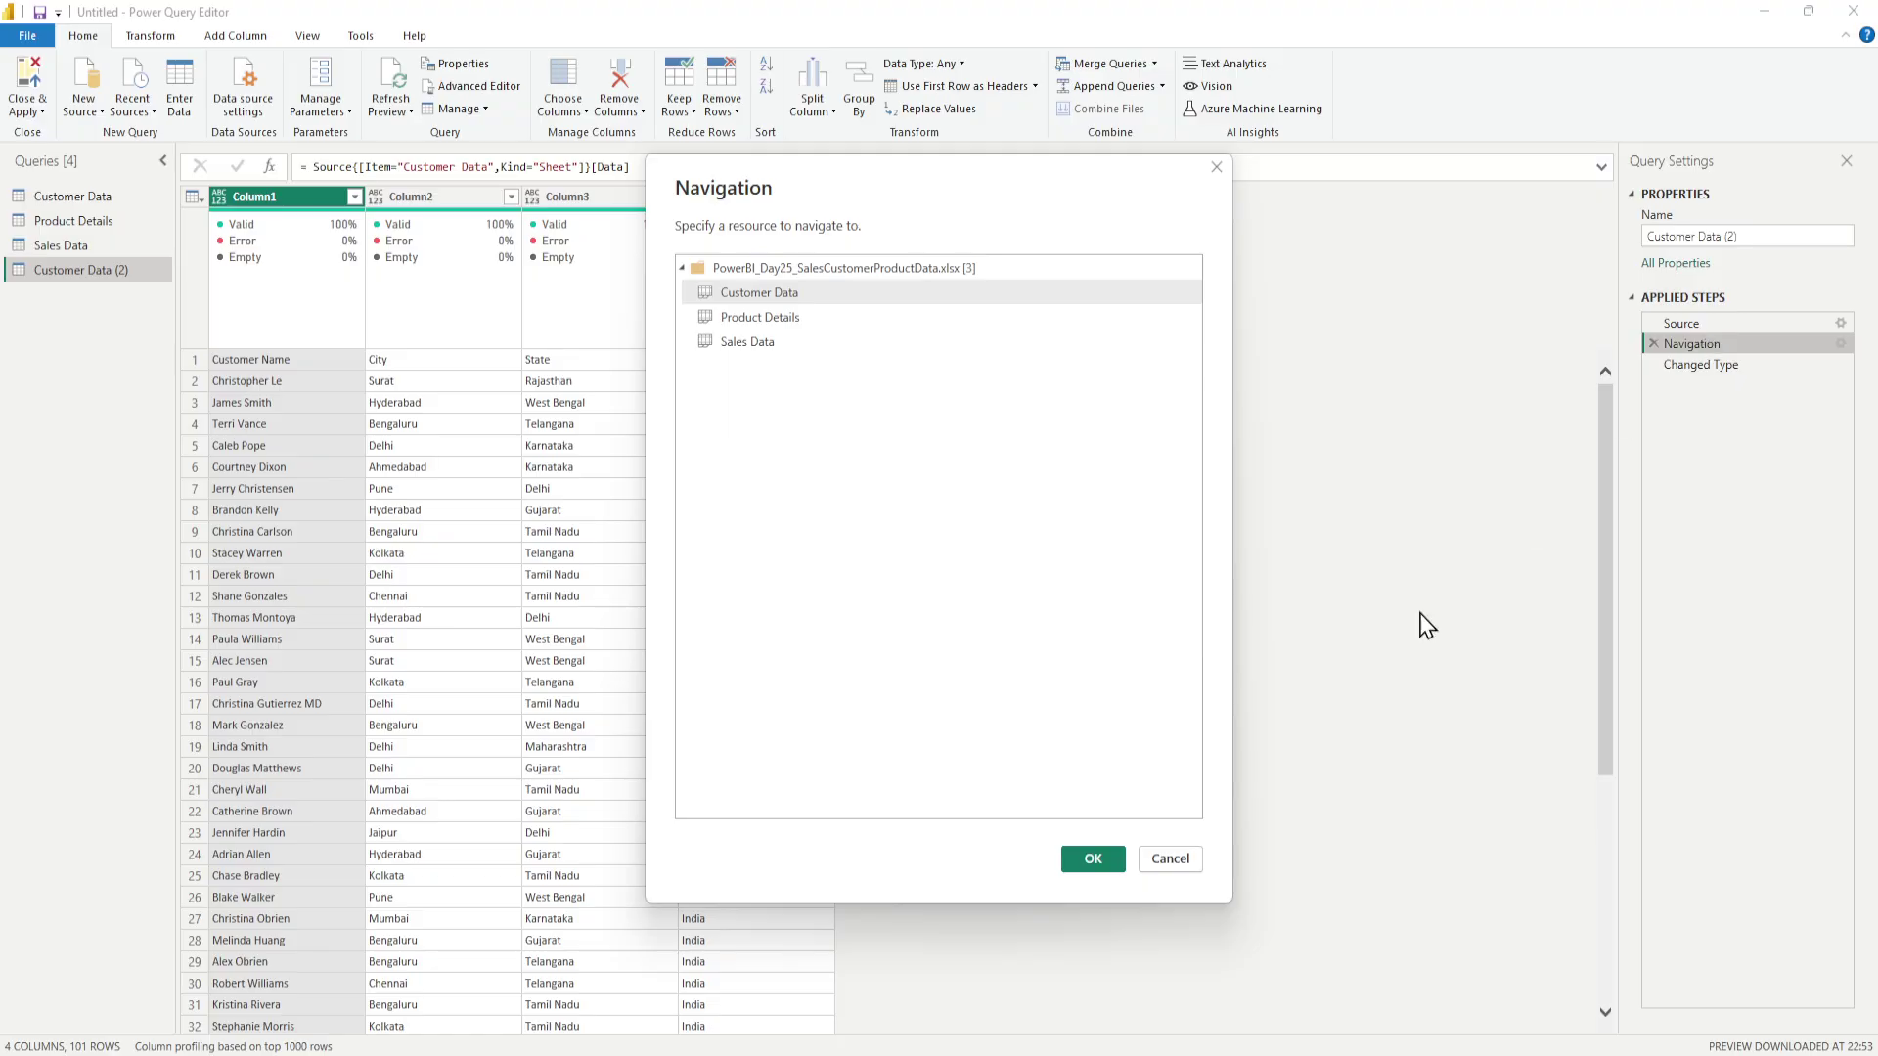
left_click(1185, 867)
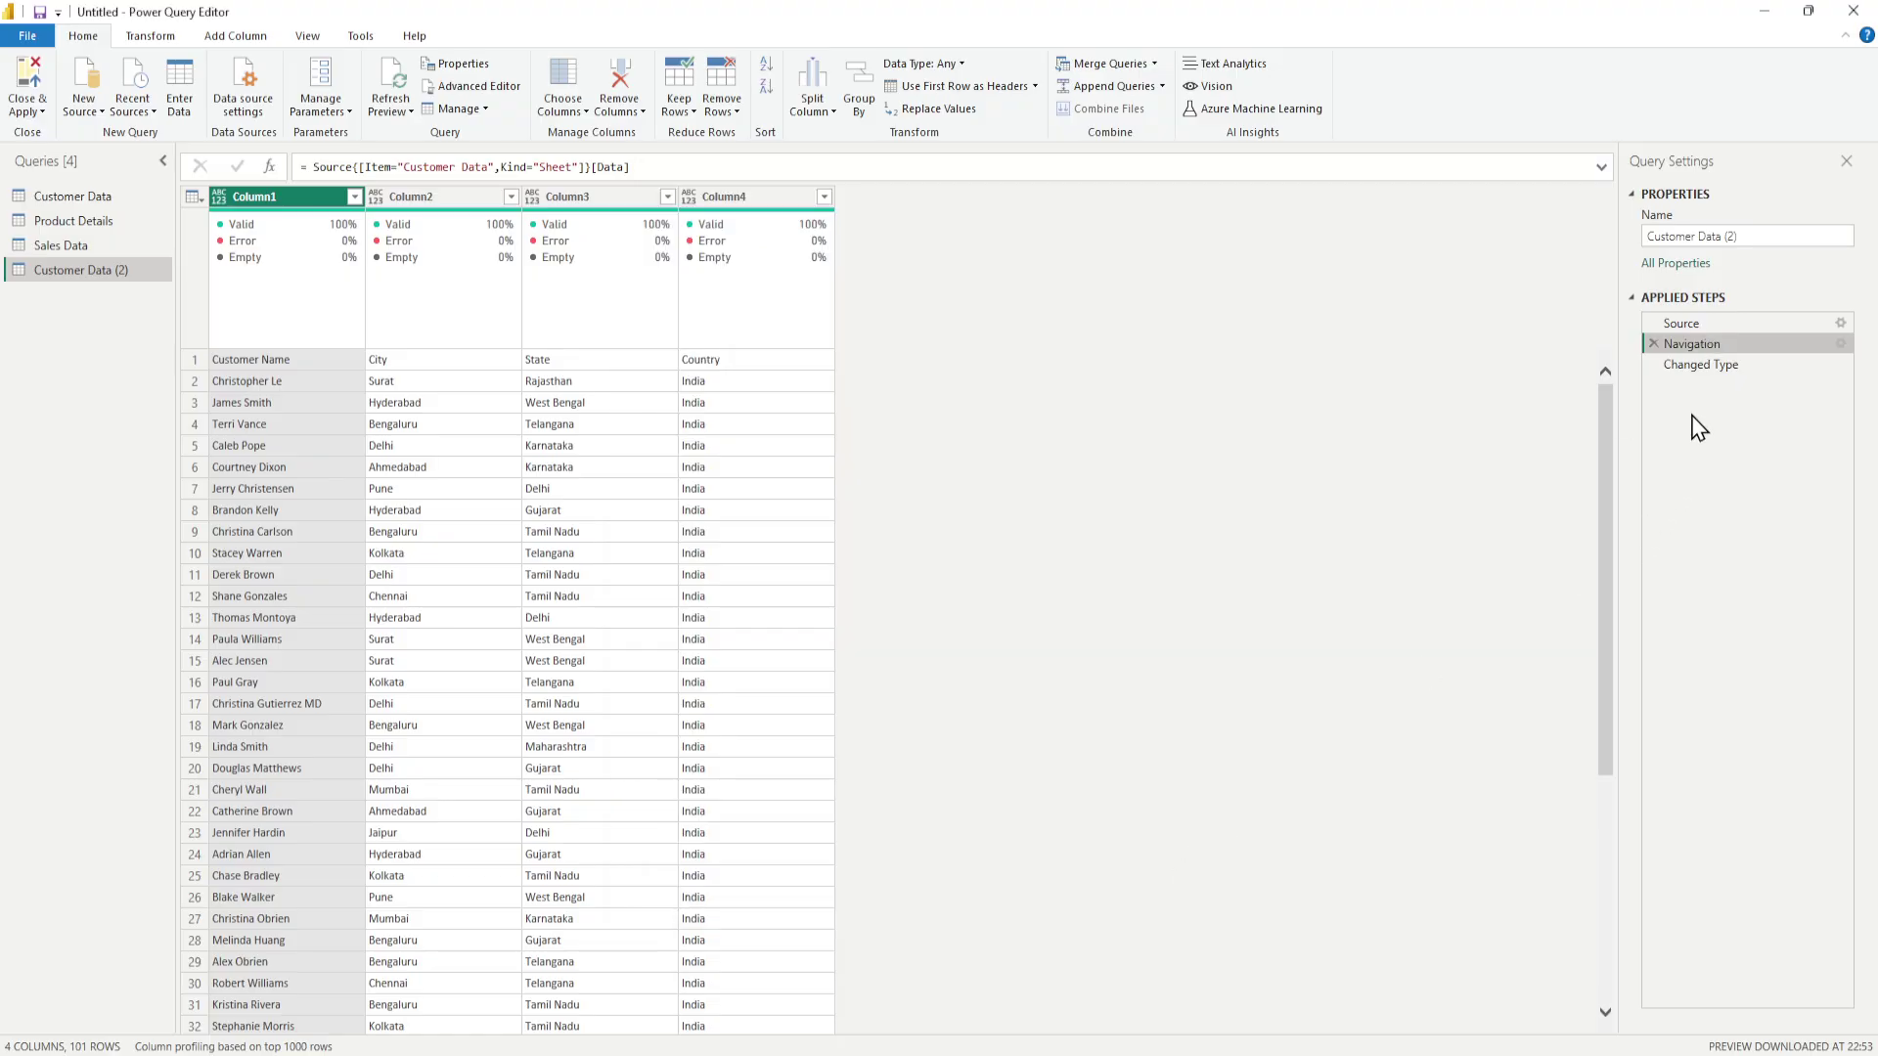
left_click(1701, 327)
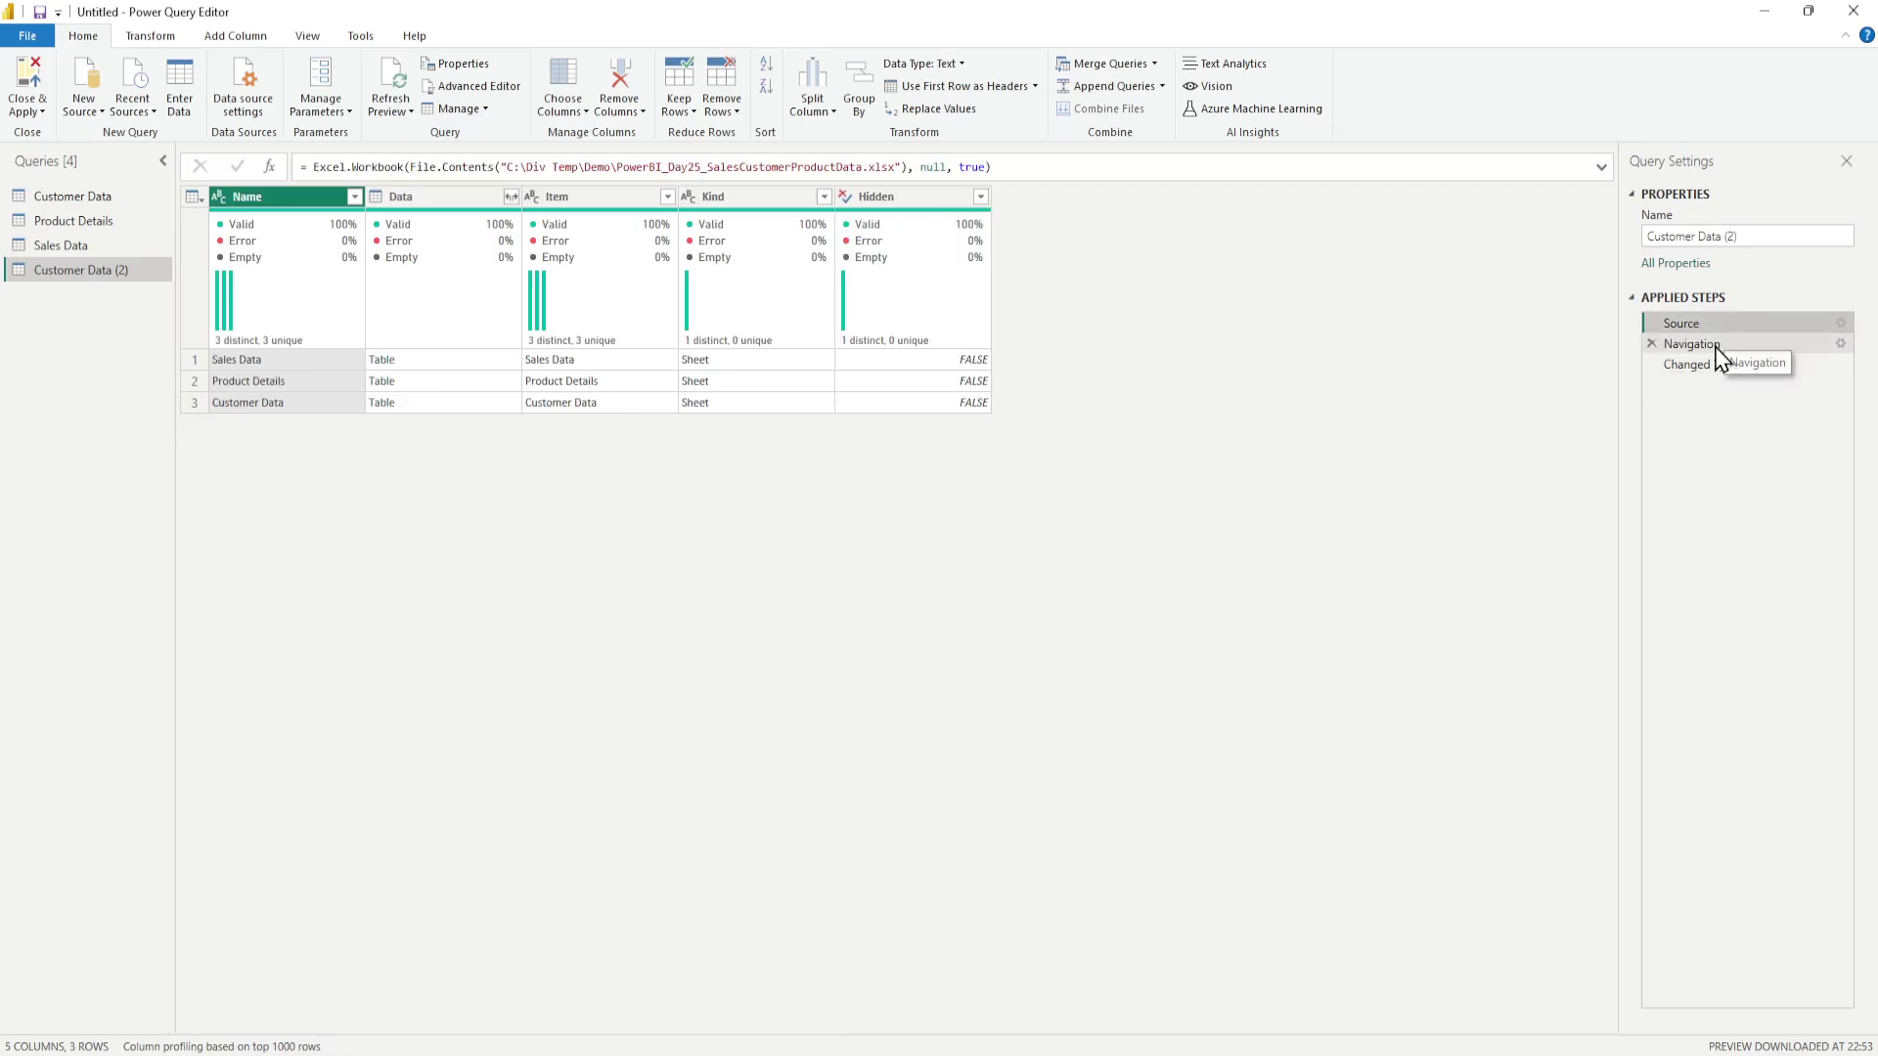
left_click(1702, 344)
left_click(1653, 344)
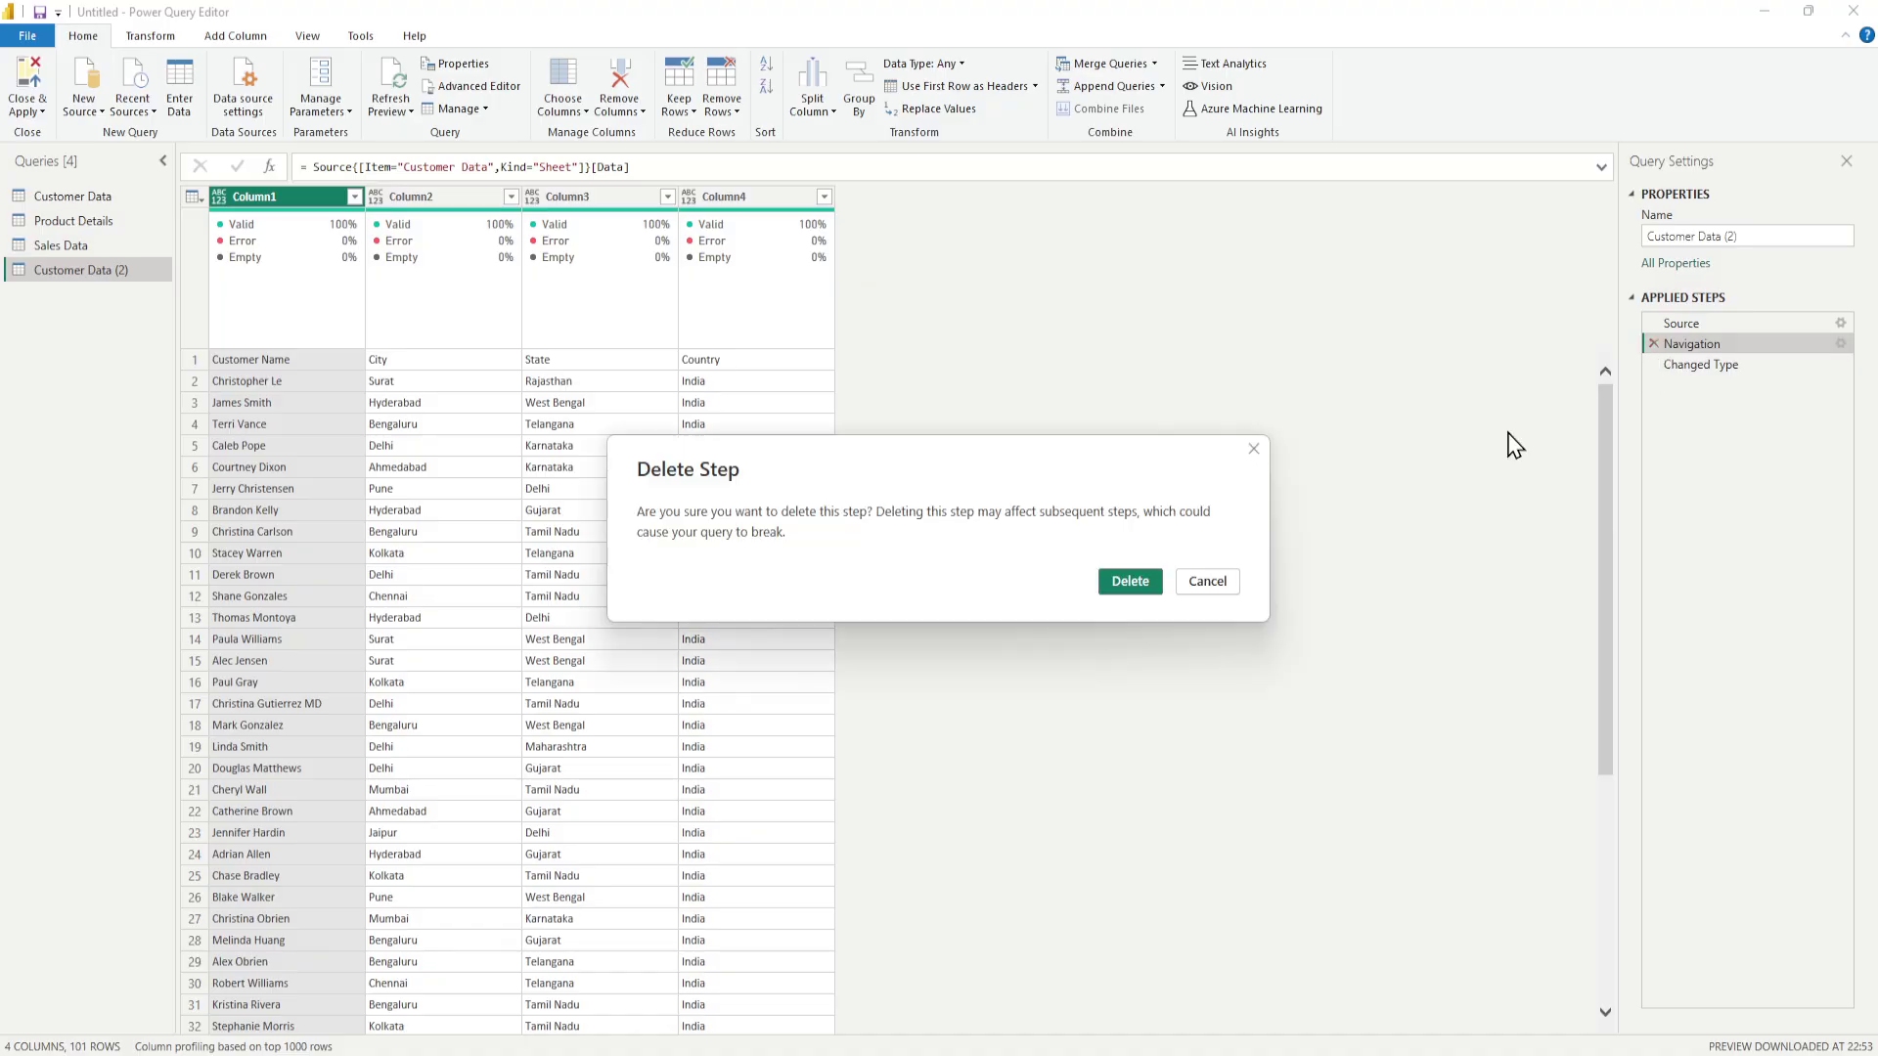
left_click(1127, 584)
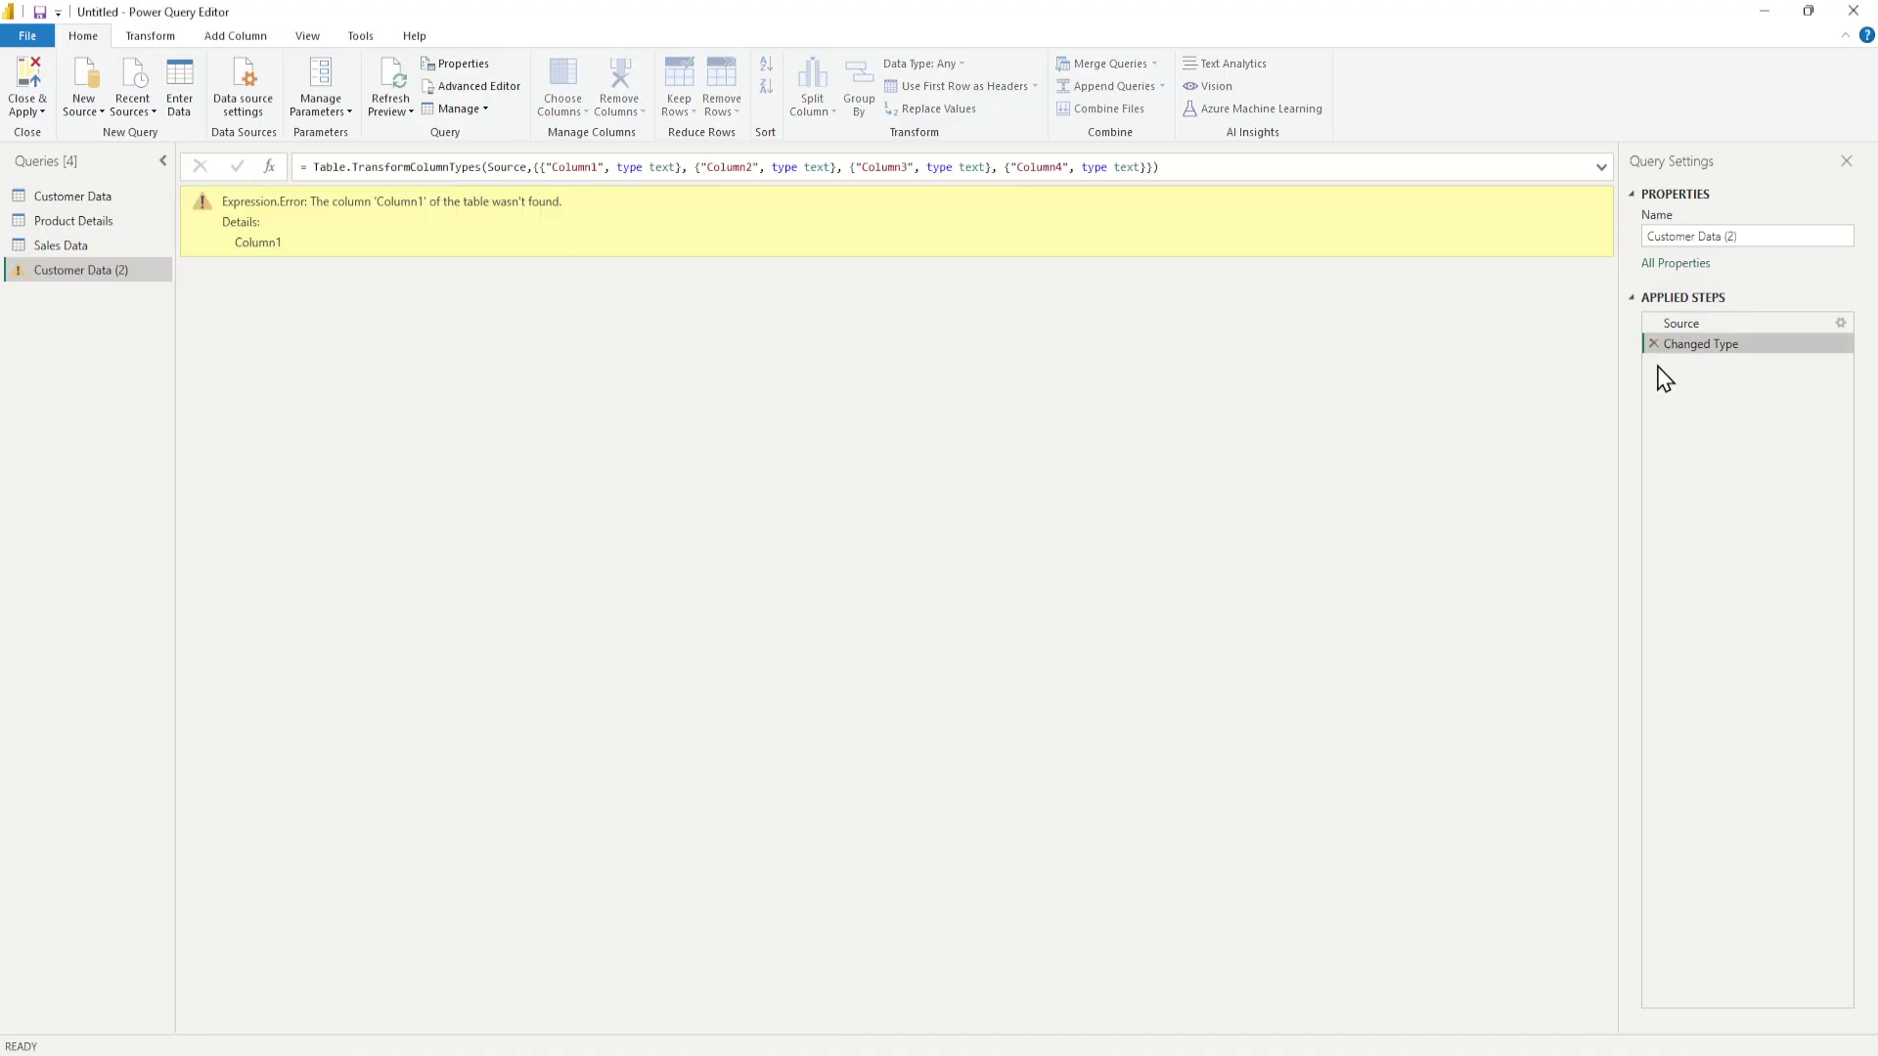
left_click(1653, 343)
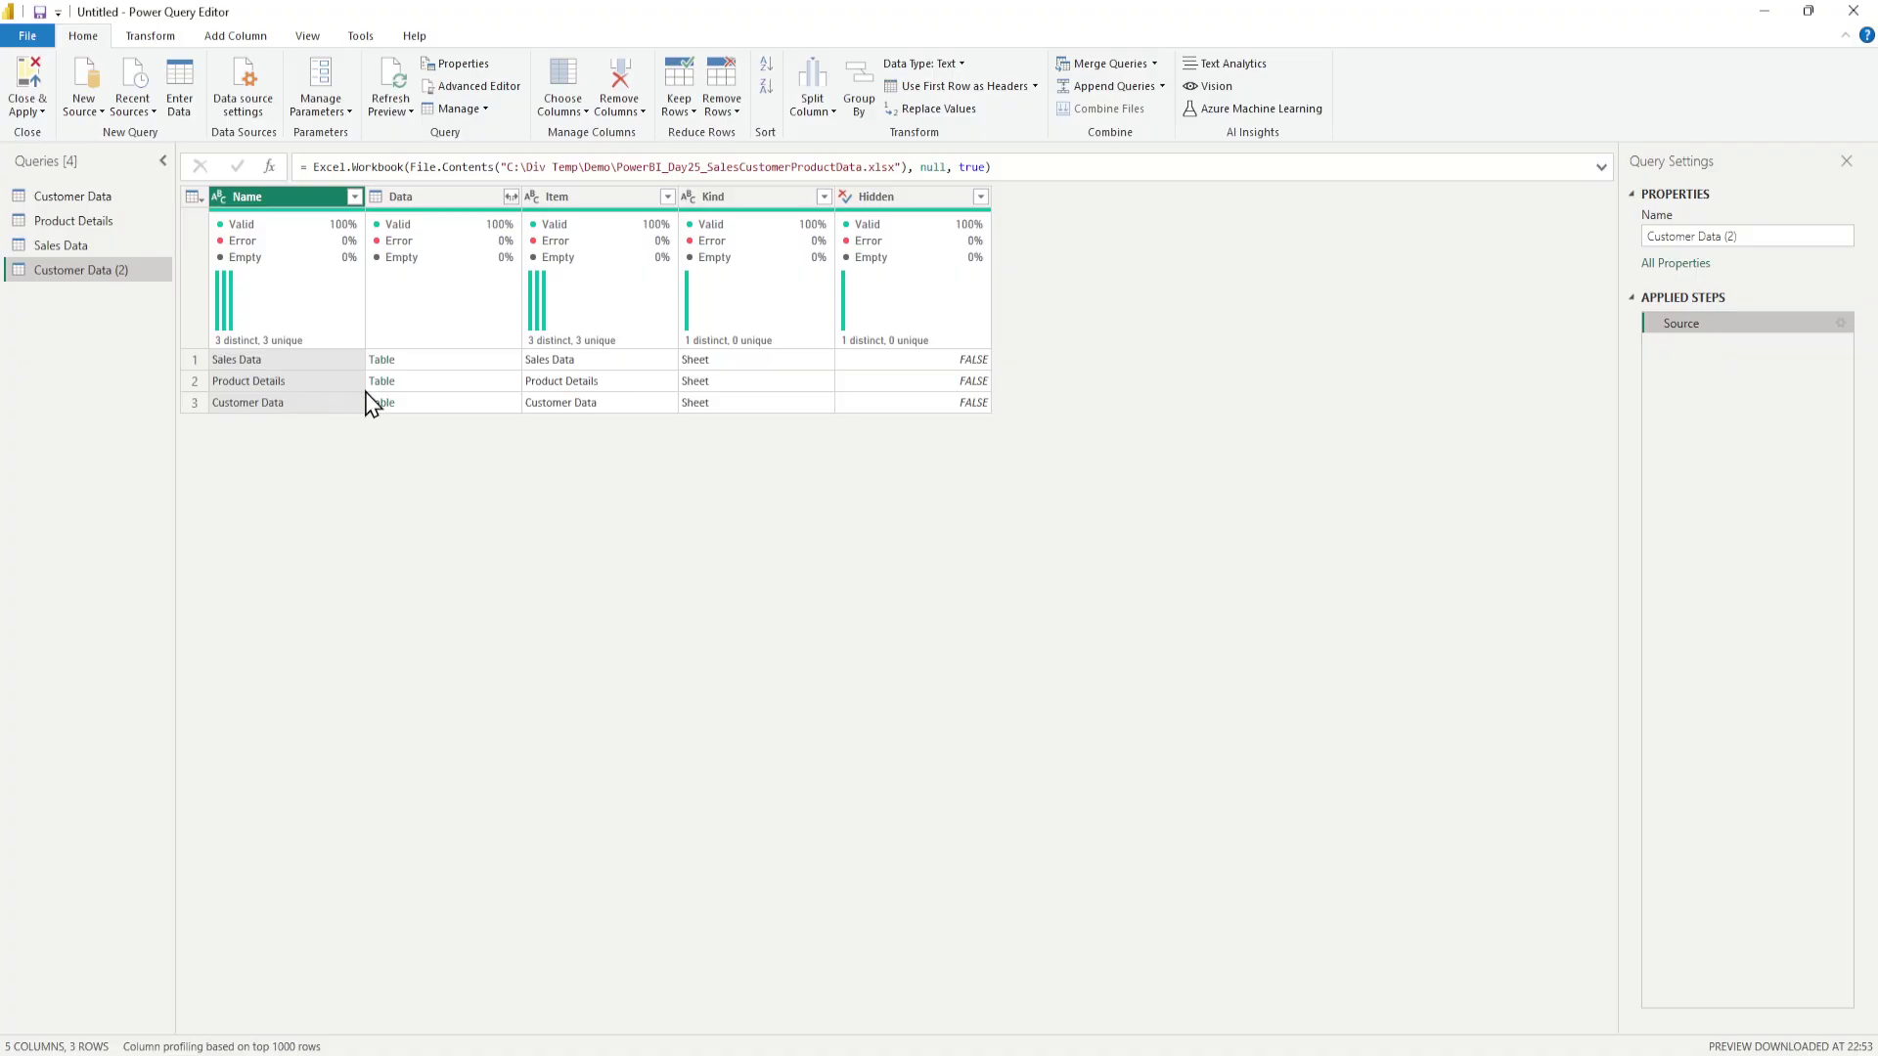
- Load the Sales Data table, then delete the Customer Data (2) query
left_click(382, 360)
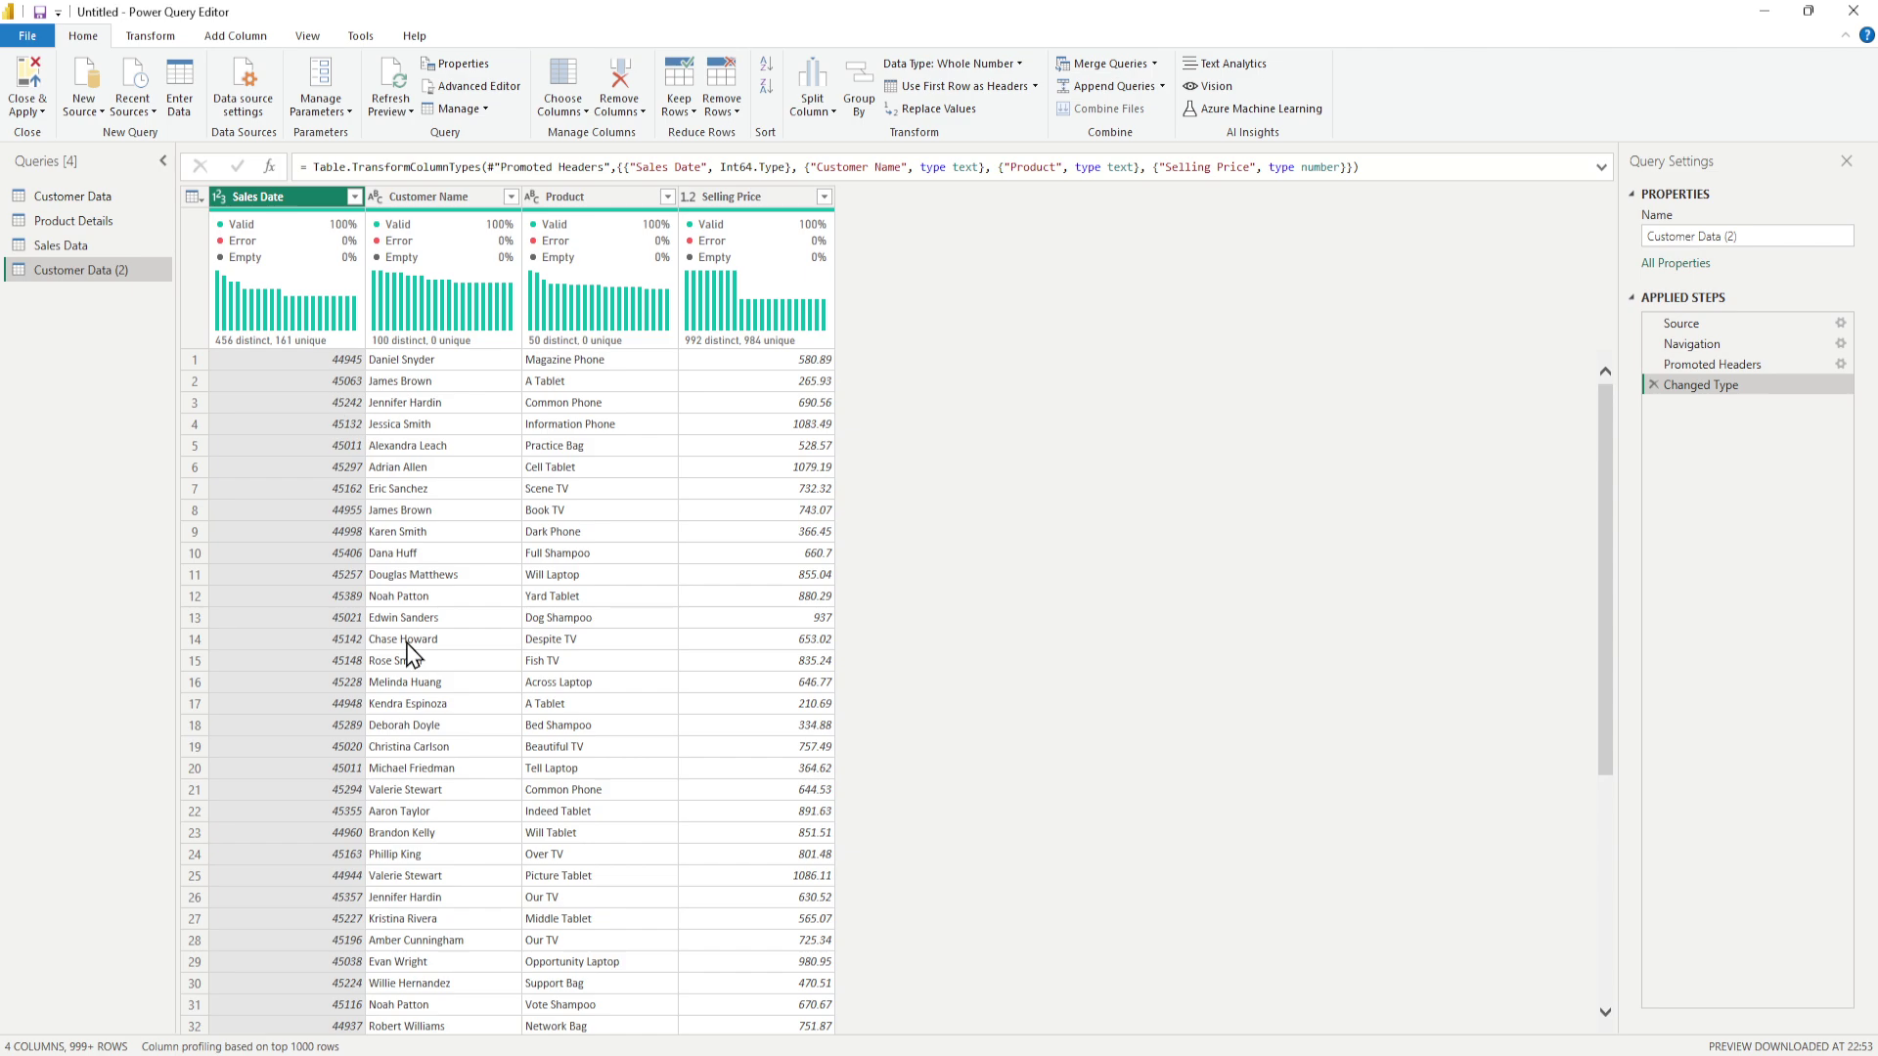
left_click(1707, 348)
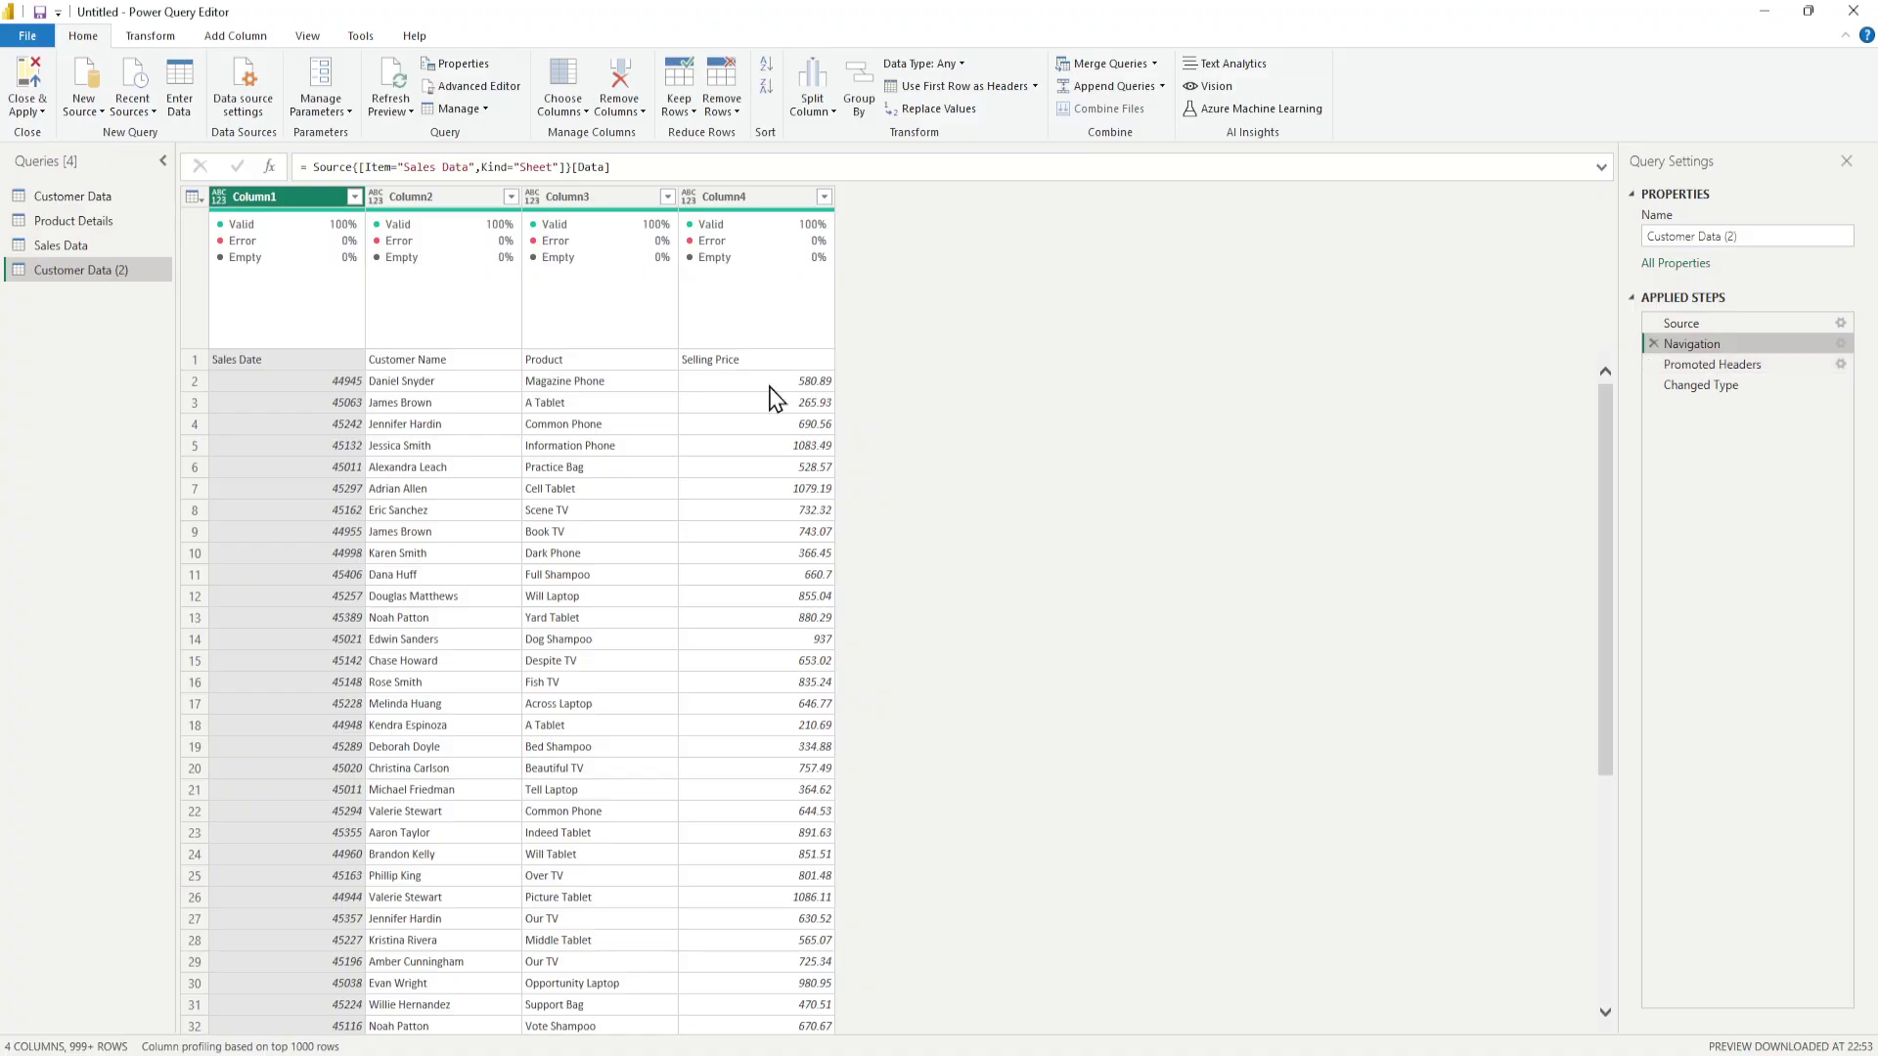
right_click(138, 274)
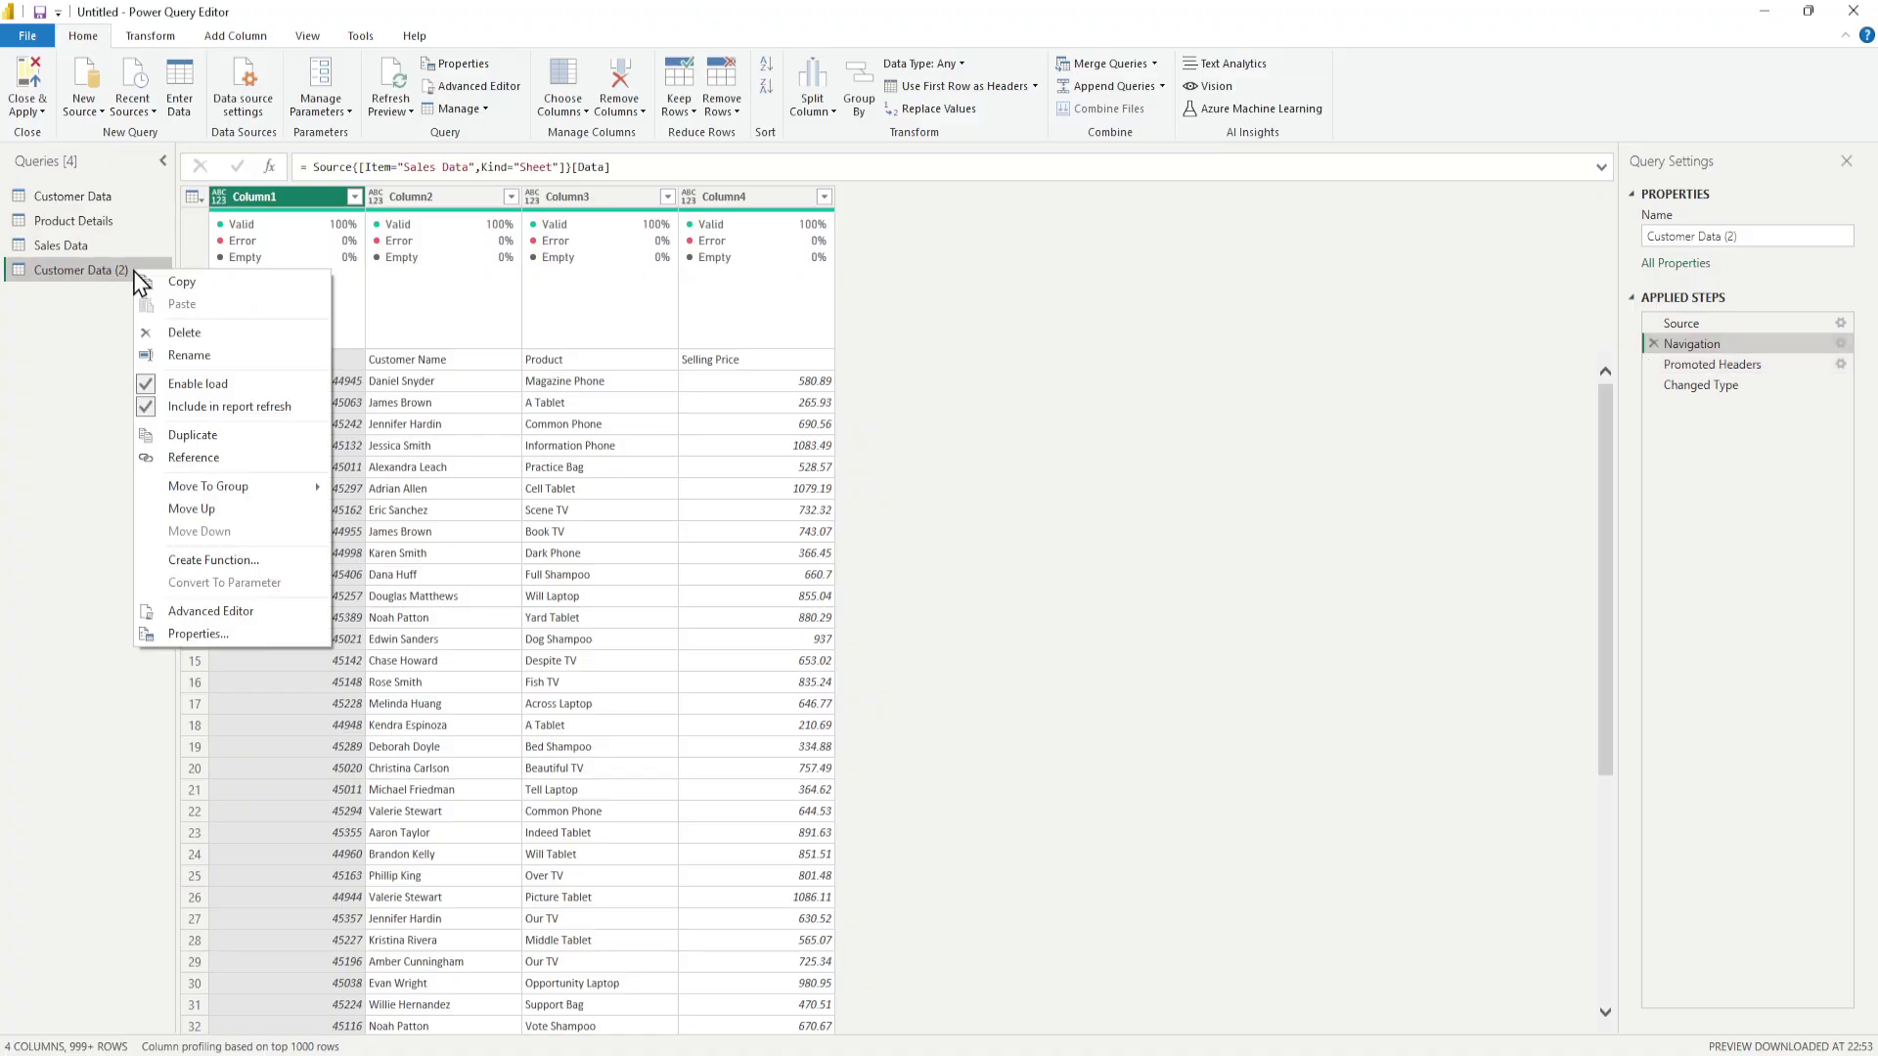
left_click(186, 334)
left_click(1035, 593)
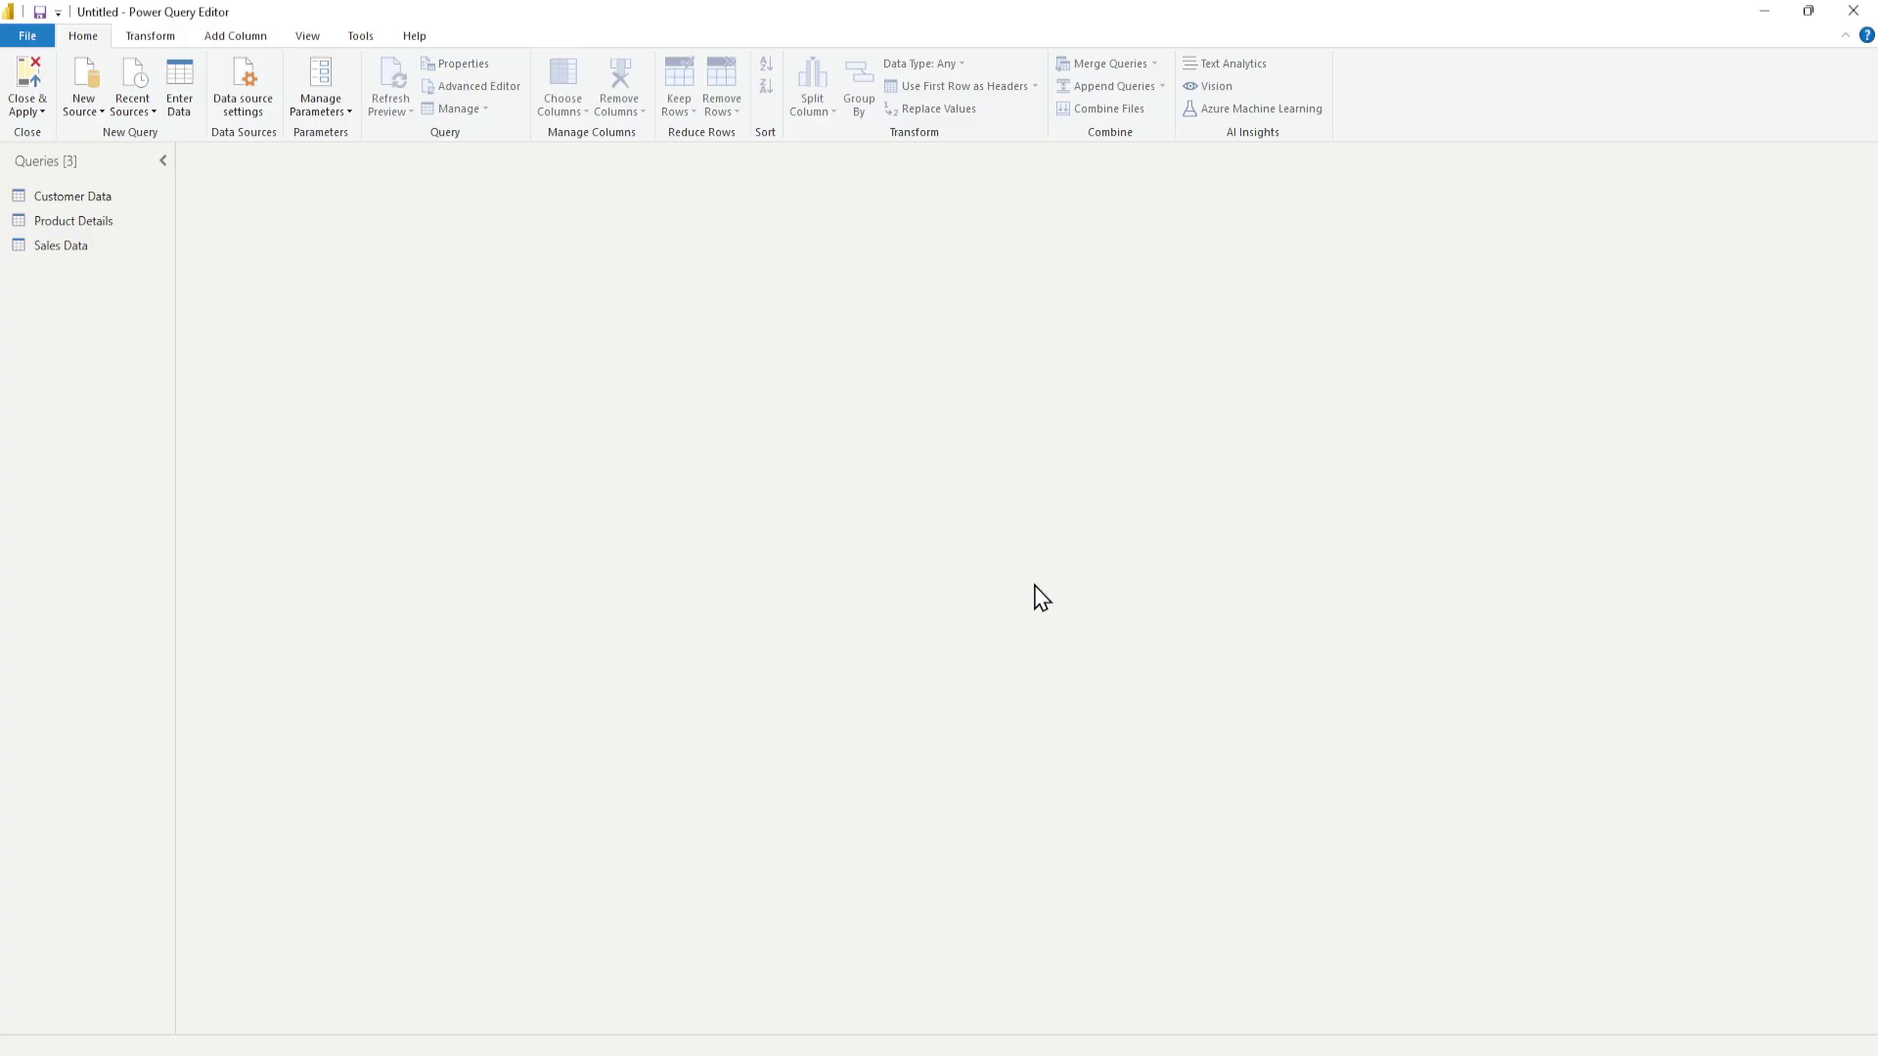
- Promote Customer Data's first row to headers (Customer Name, City, State, Country), then show Product Details
left_click(57, 198)
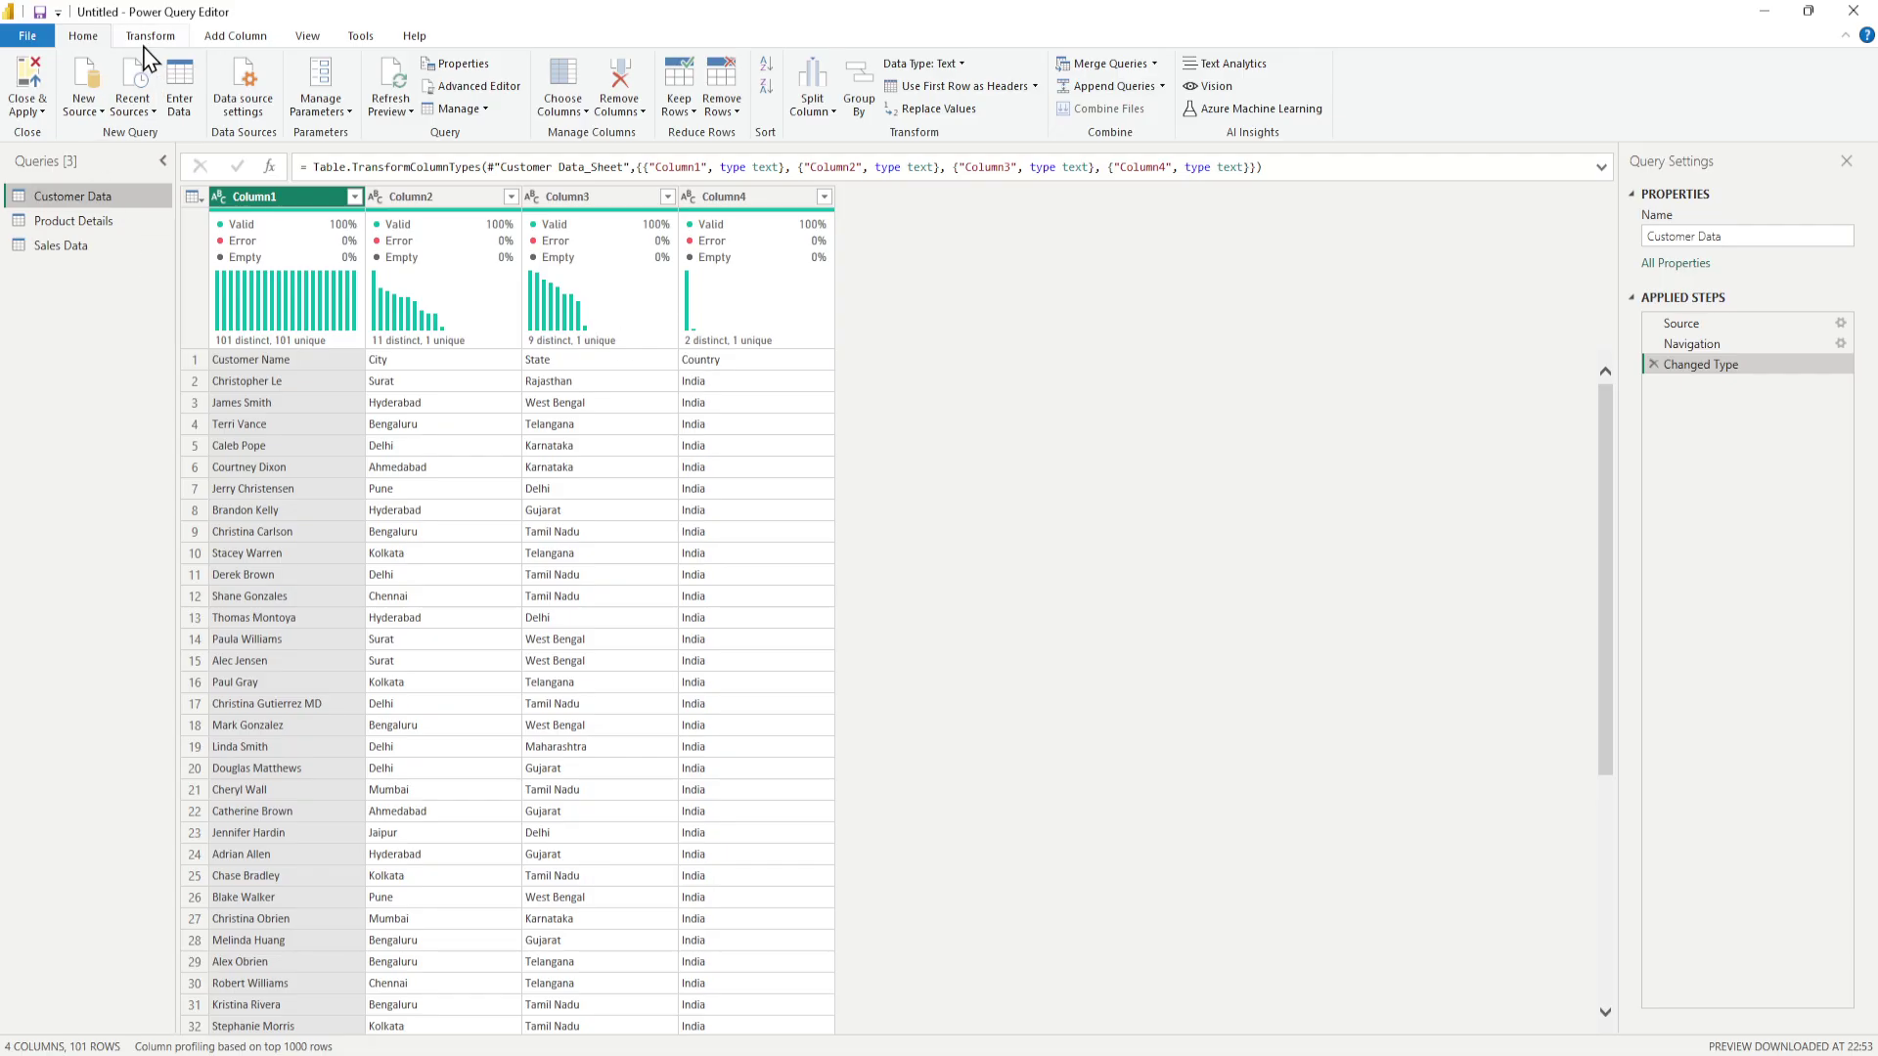
left_click(149, 37)
left_click(86, 110)
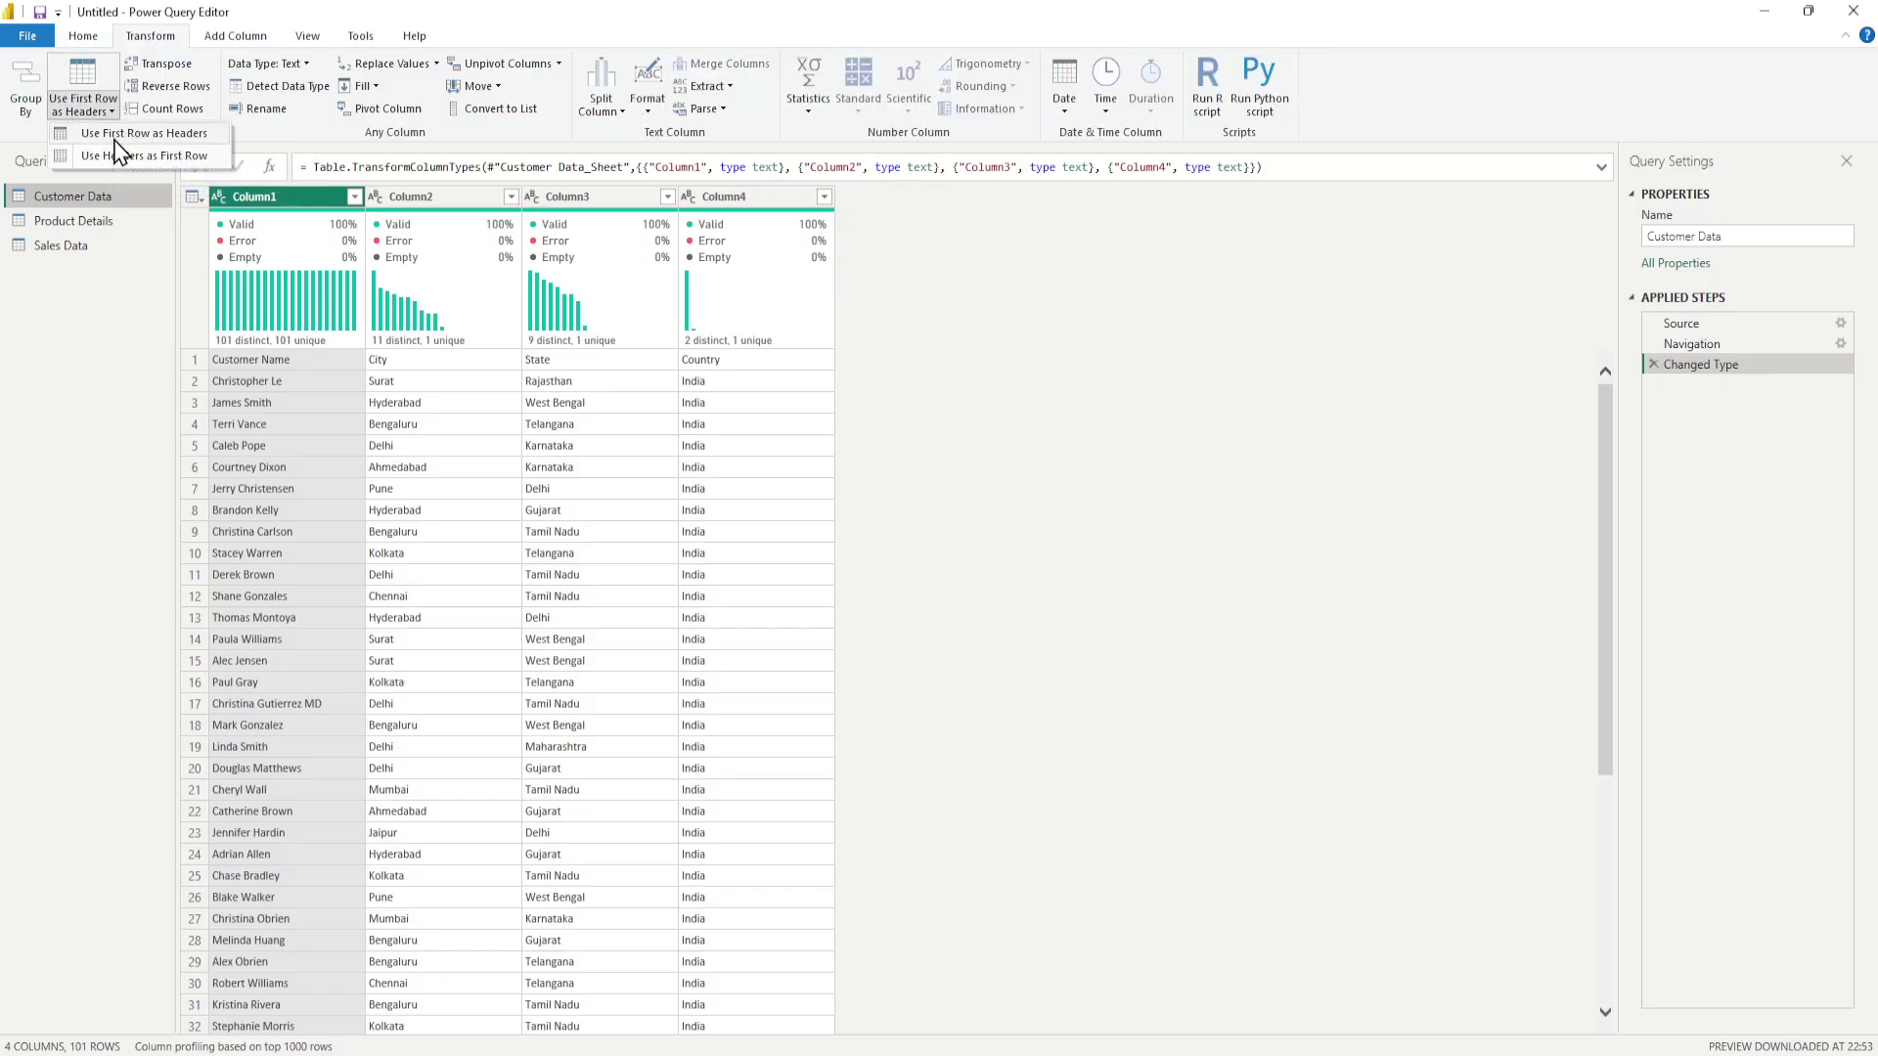
left_click(114, 136)
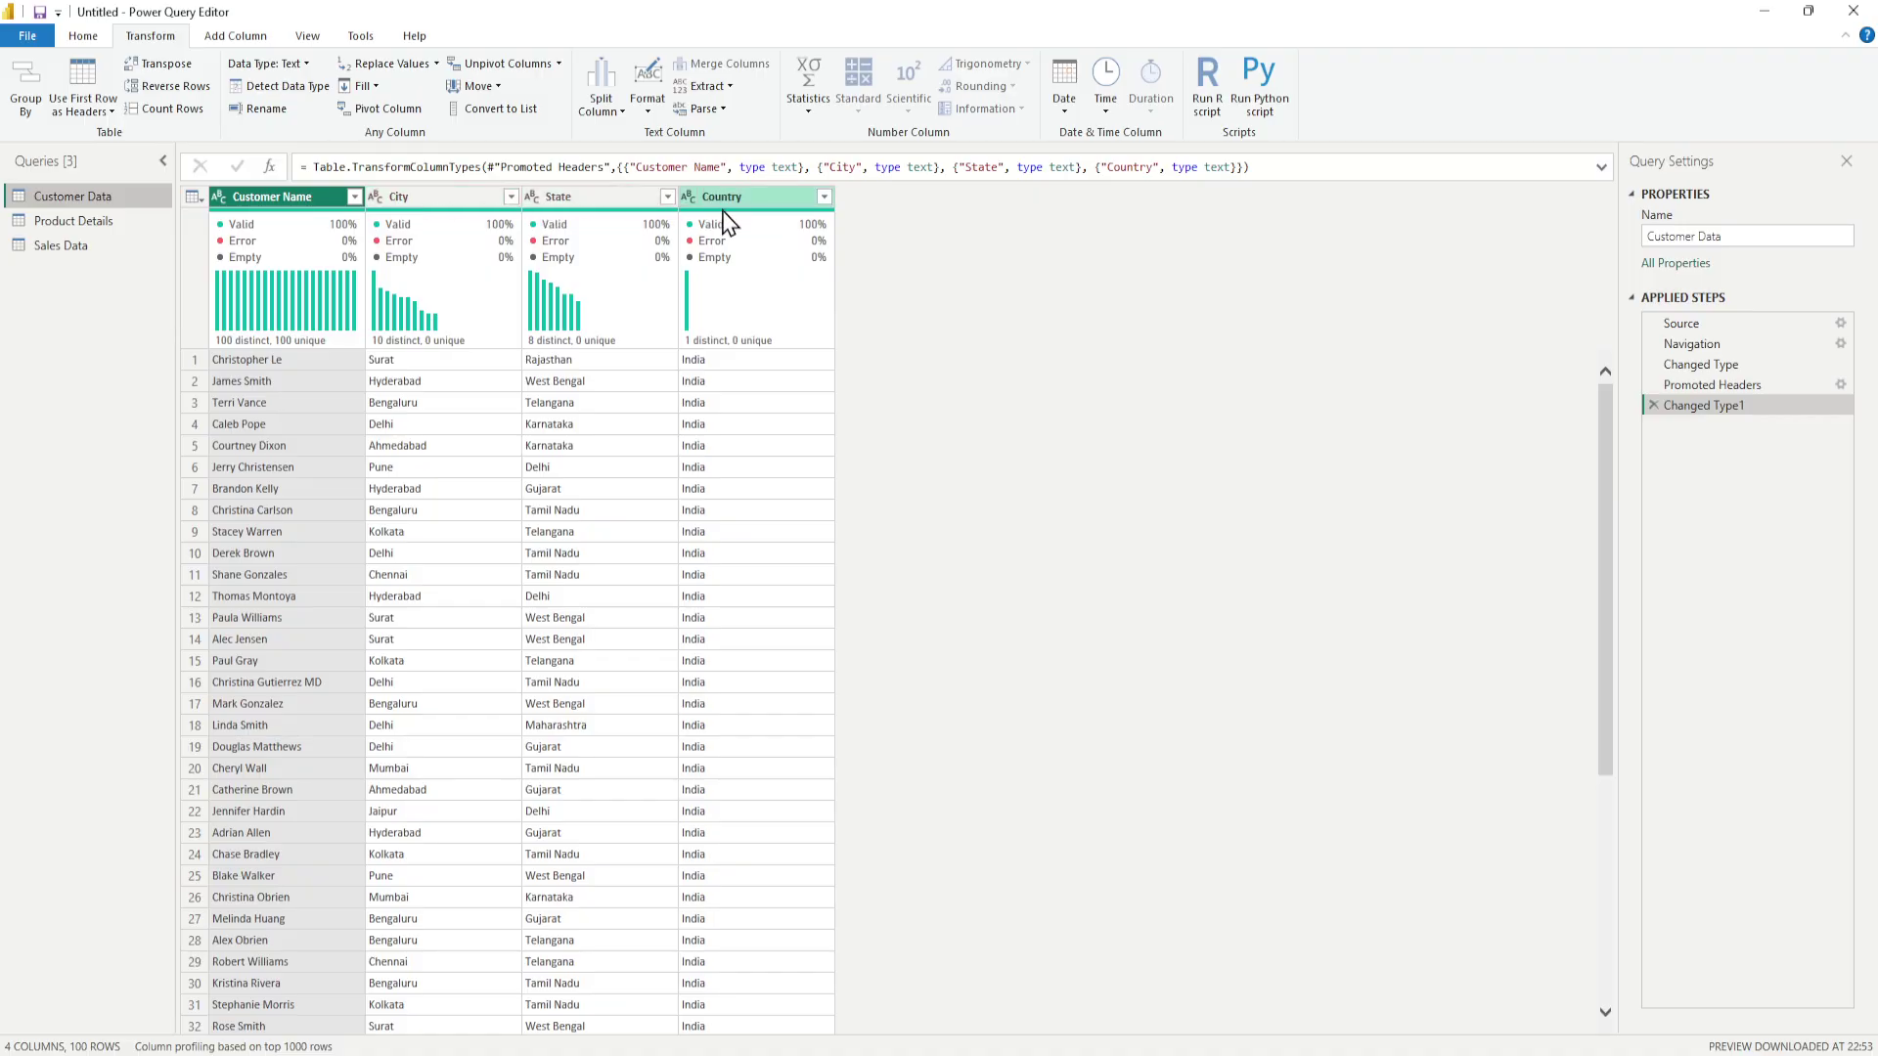
left_click(102, 217)
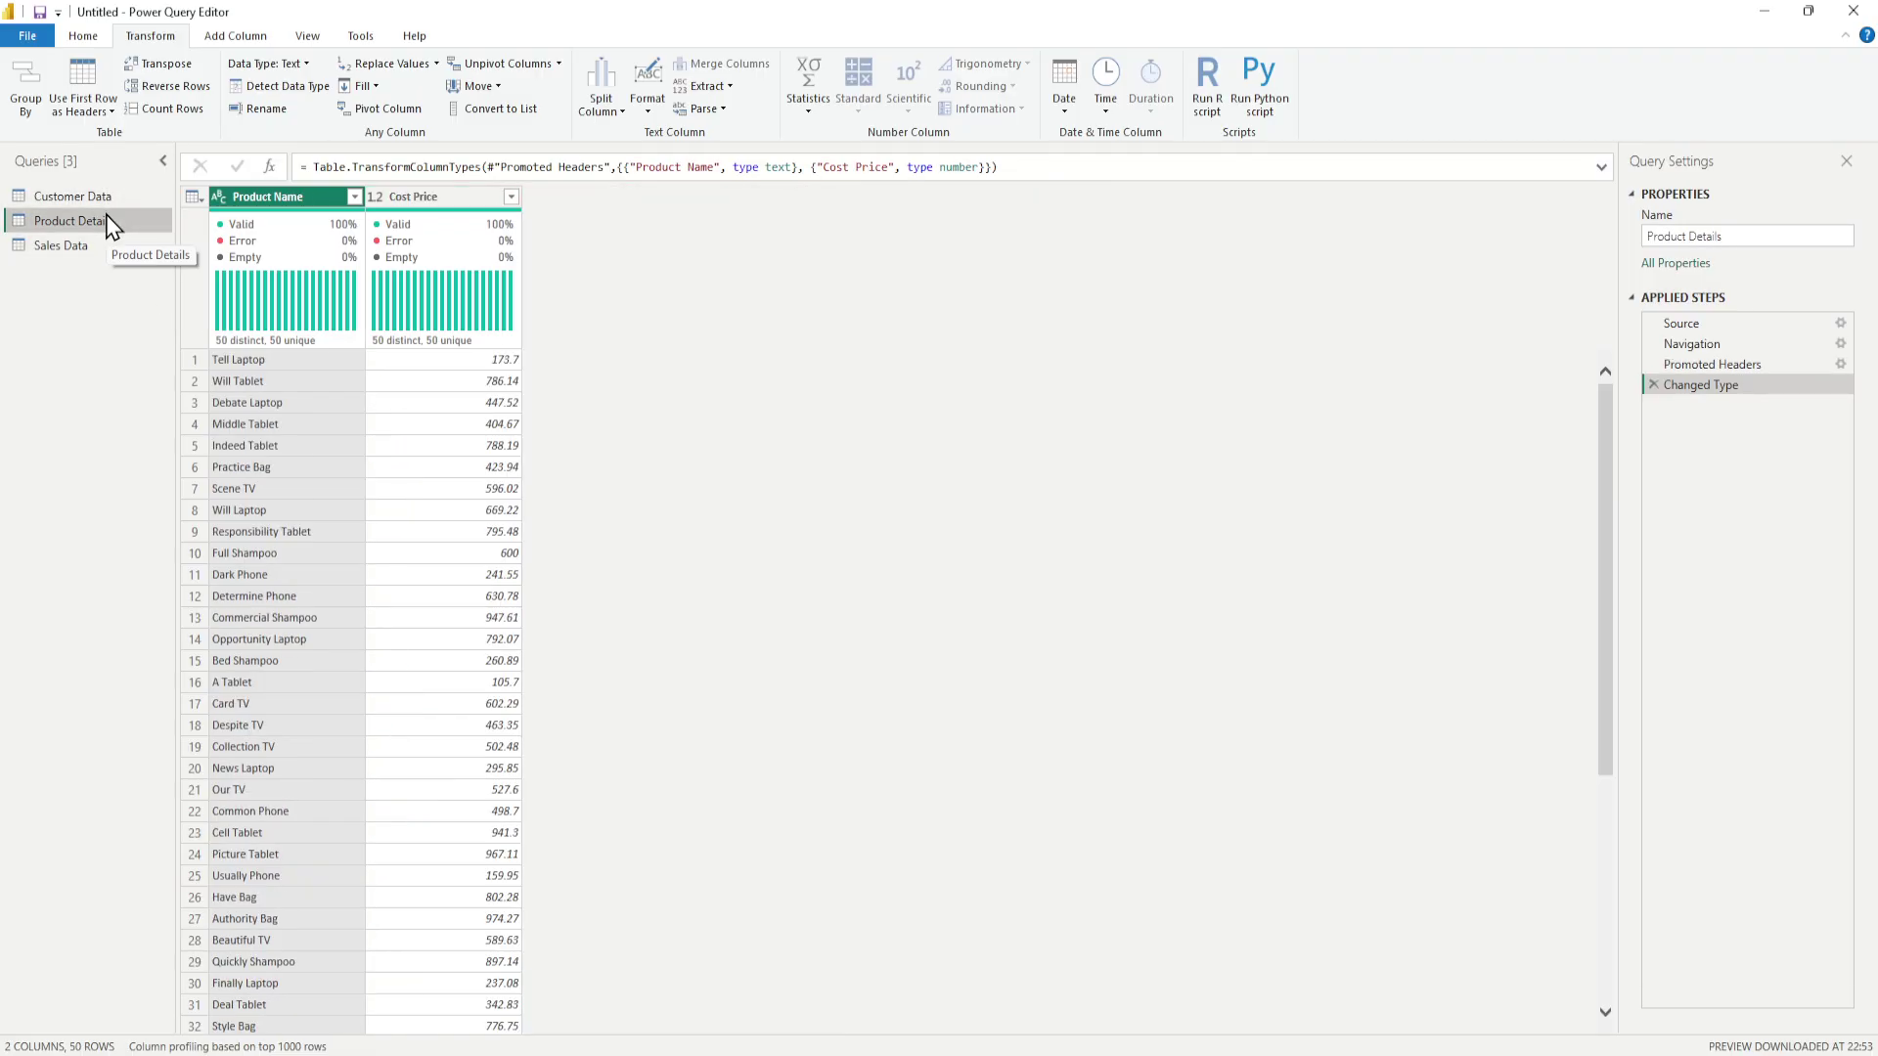
- In Sales Data, replace the Sales Date column's type with Date
left_click(64, 246)
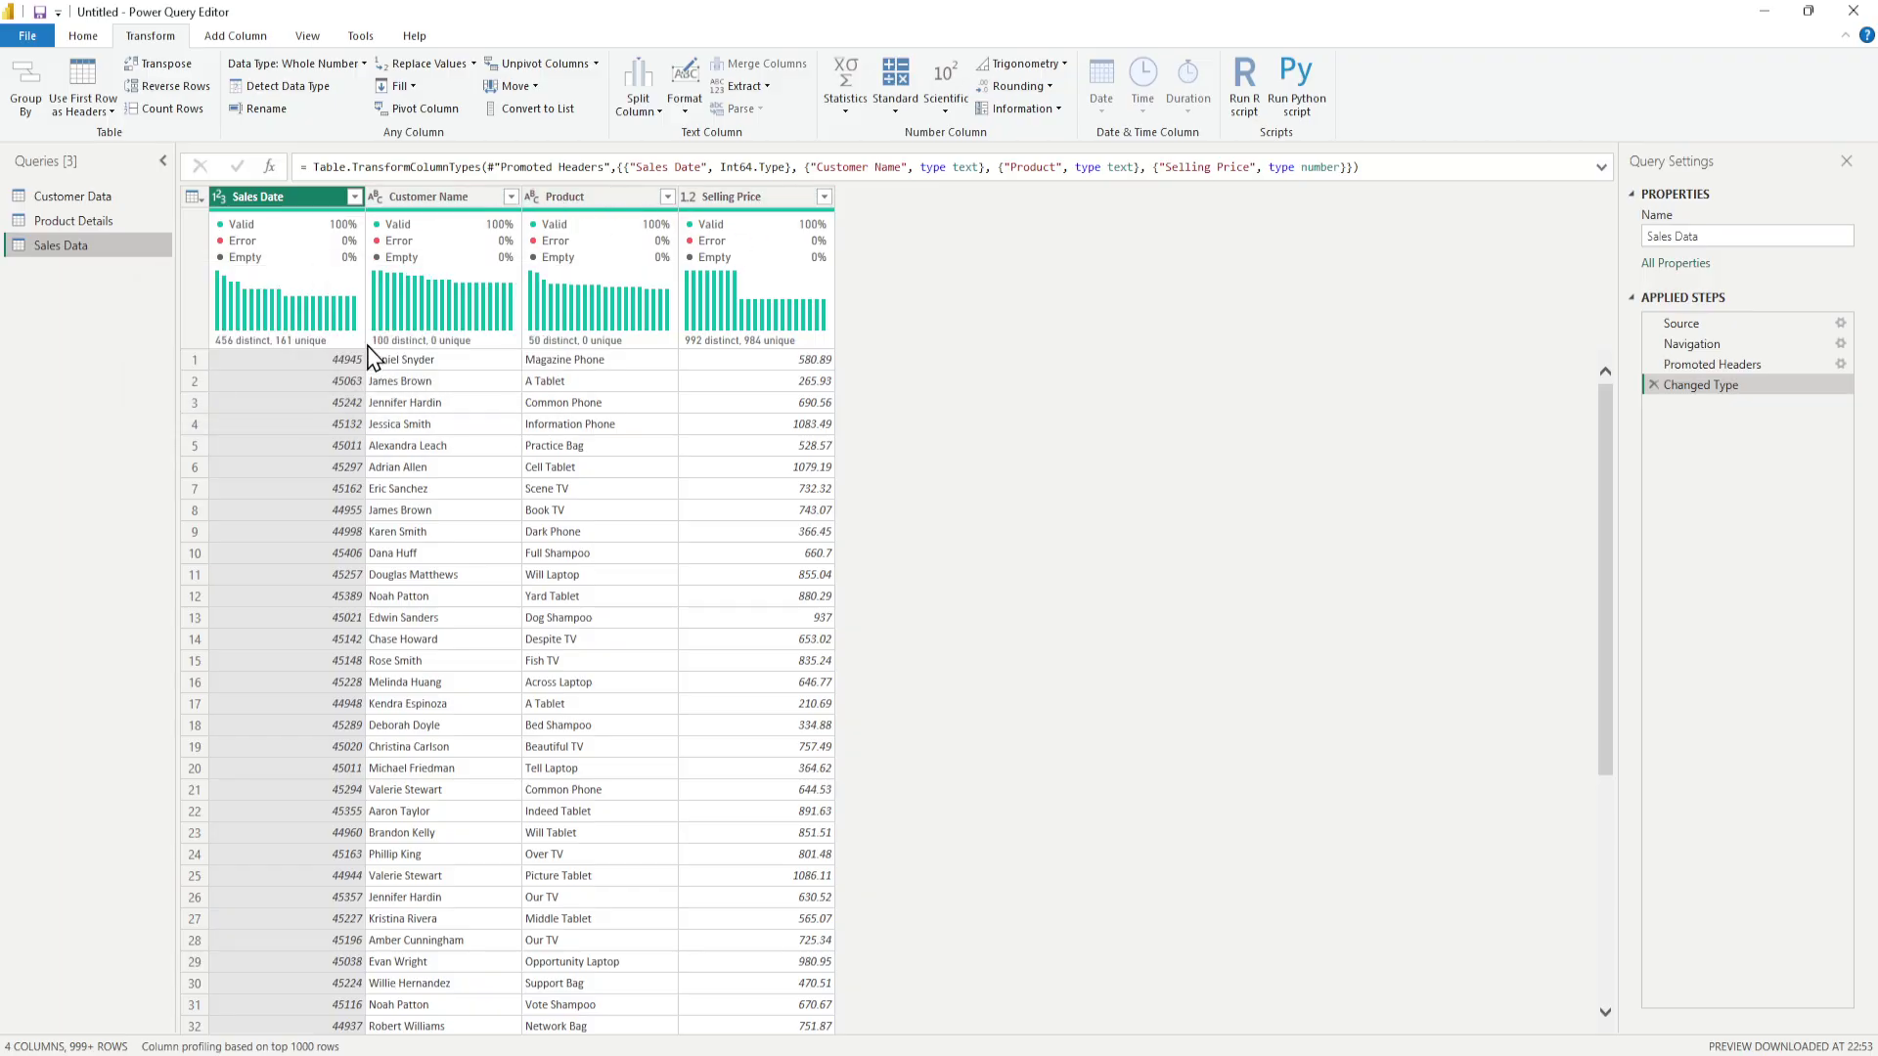
left_click(223, 199)
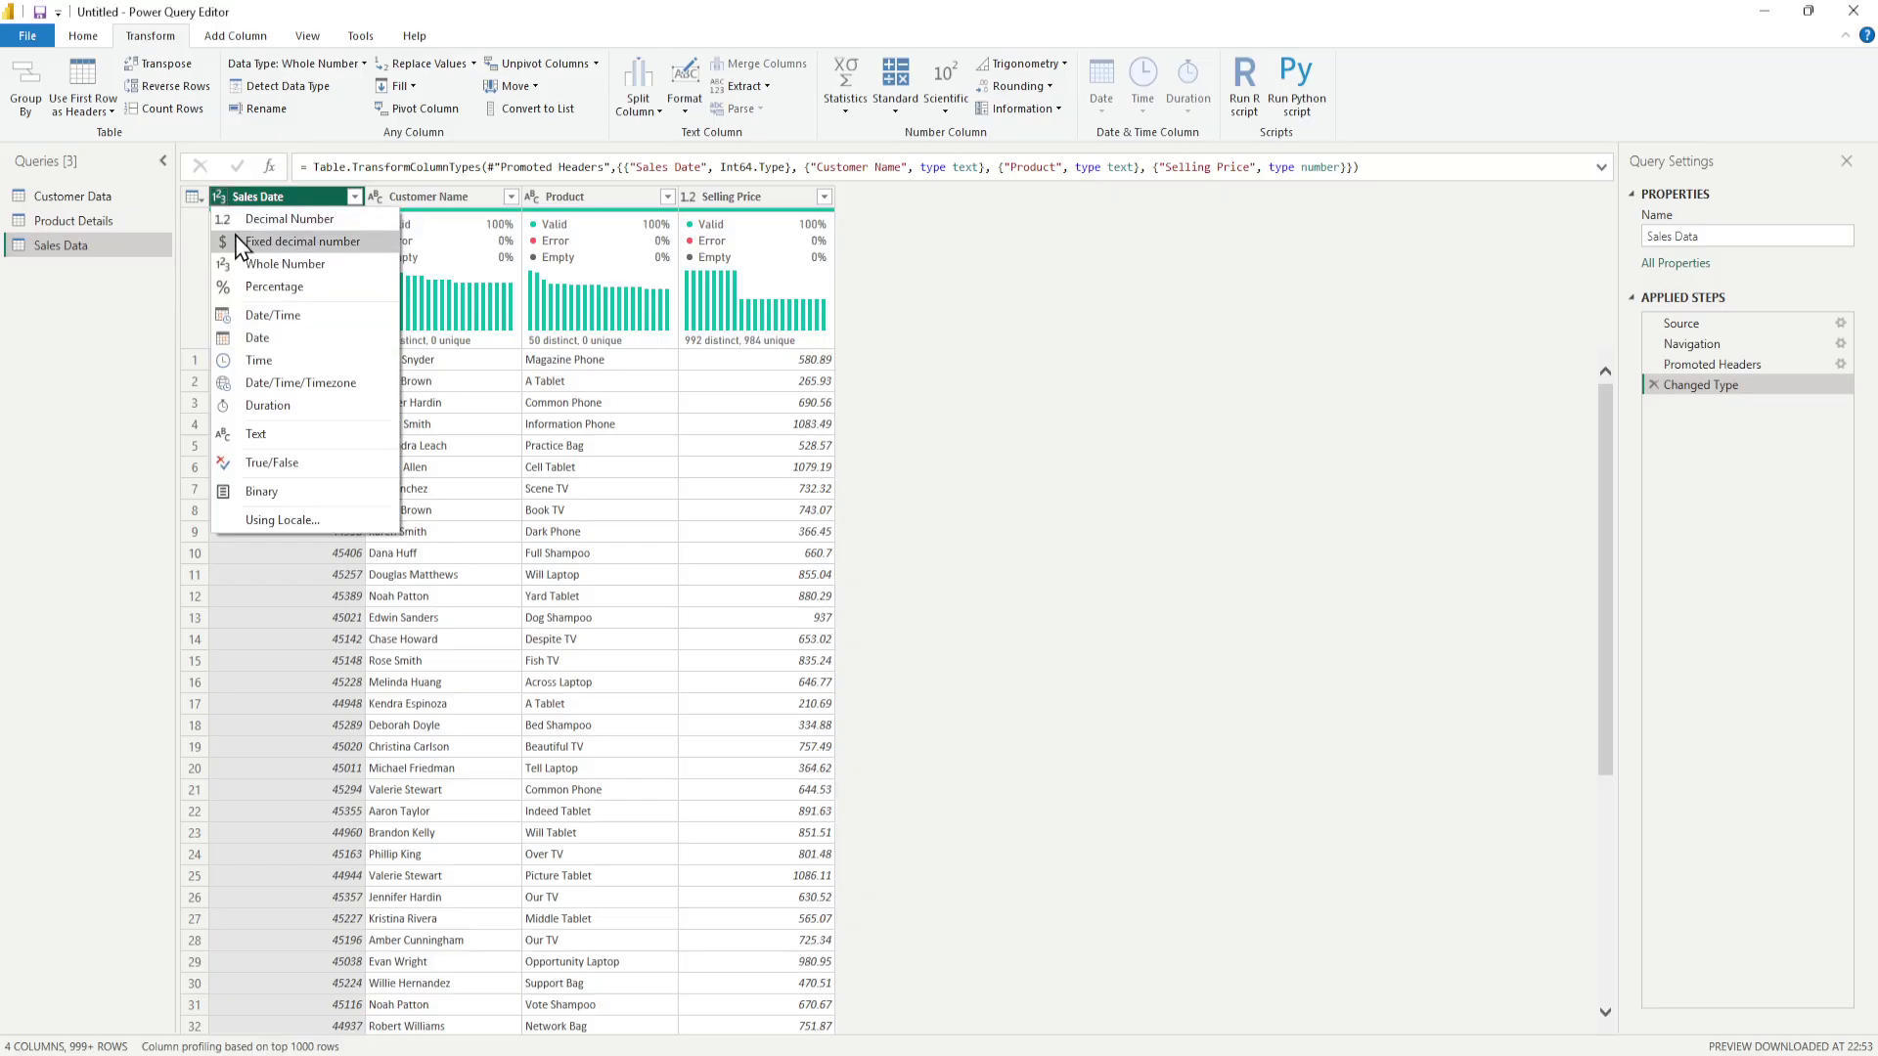
left_click(257, 337)
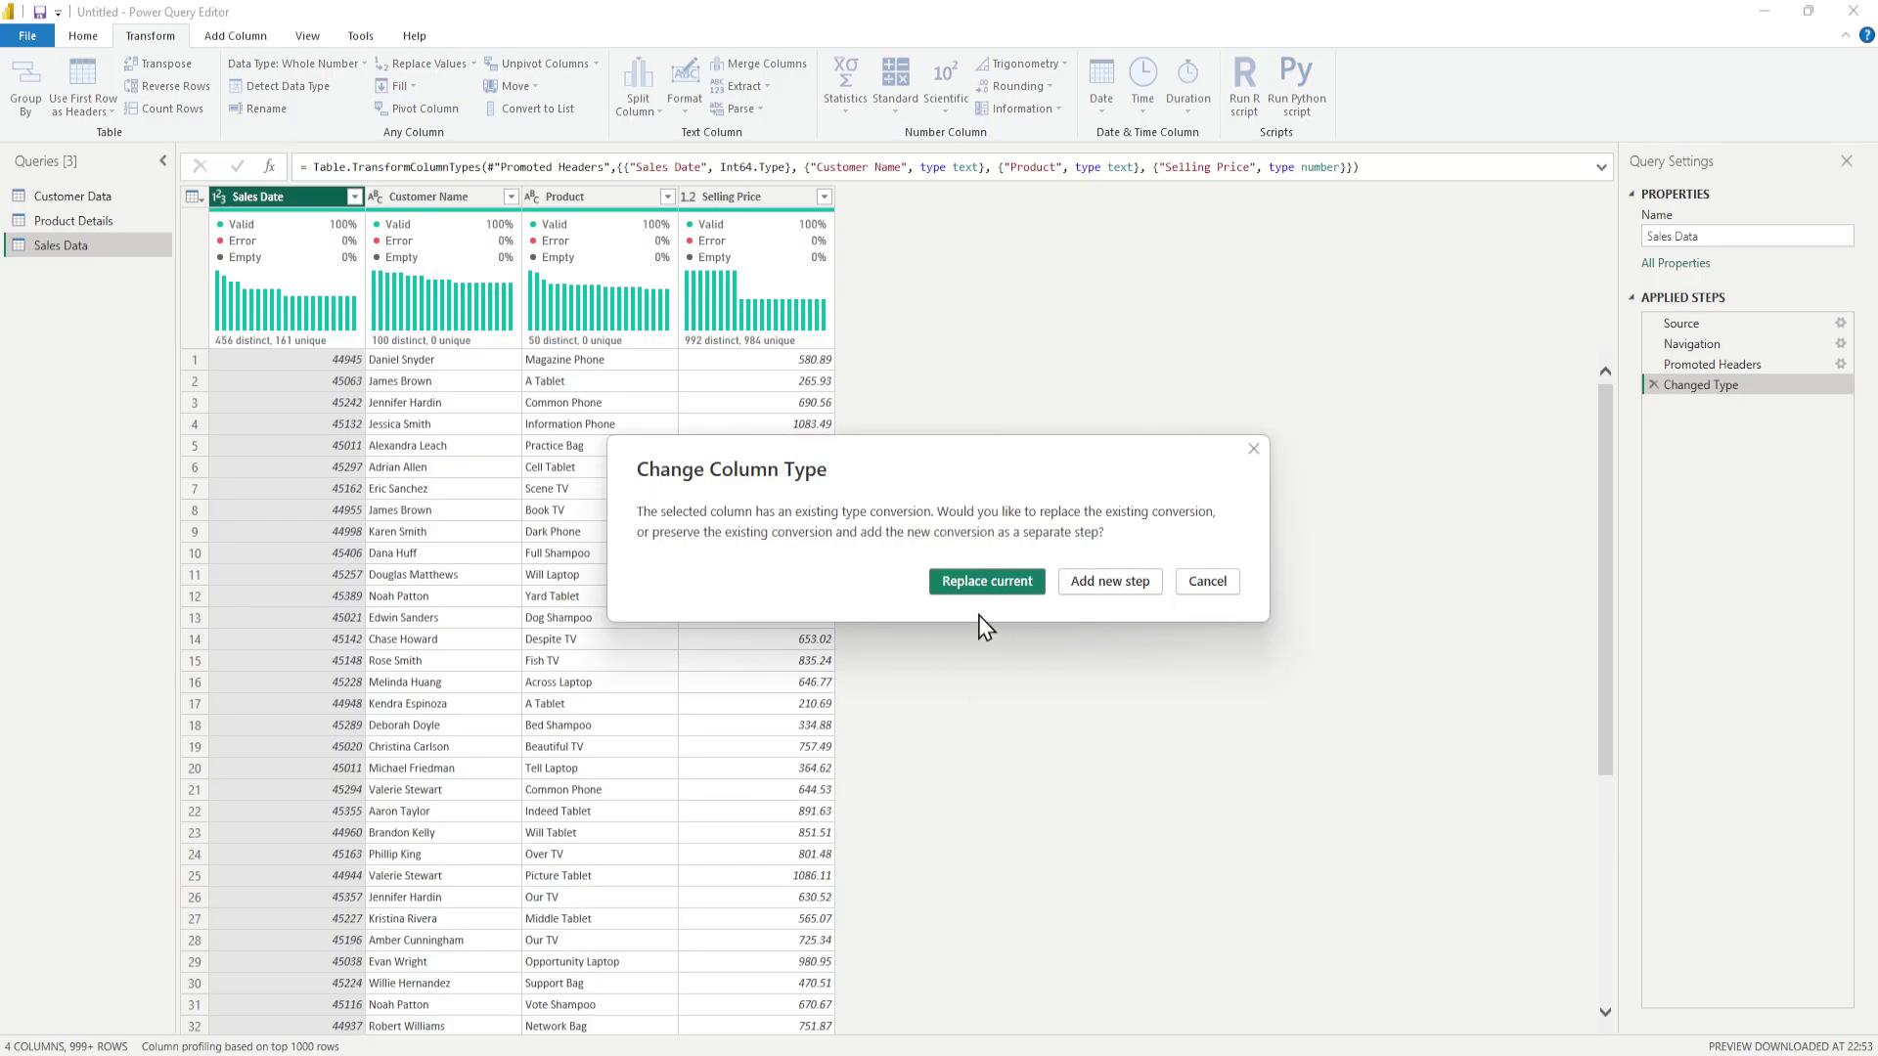
left_click(988, 583)
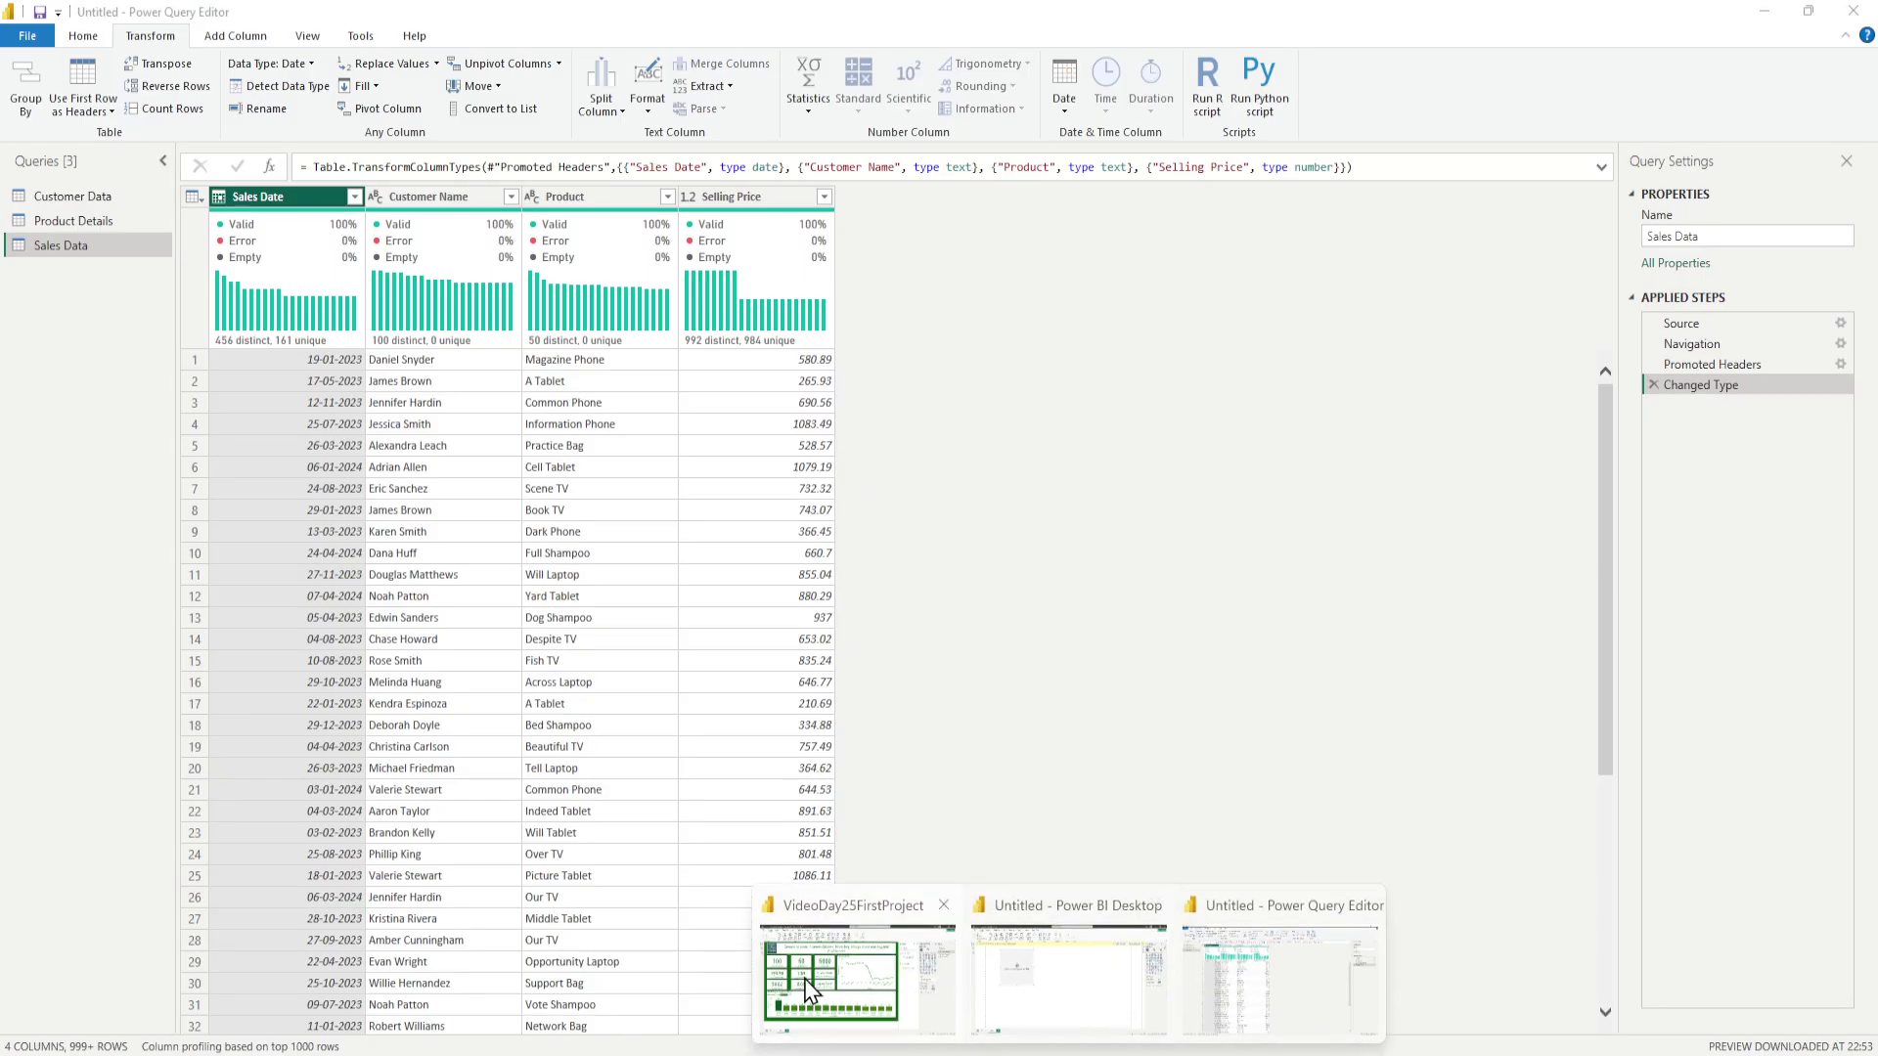
left_click(851, 965)
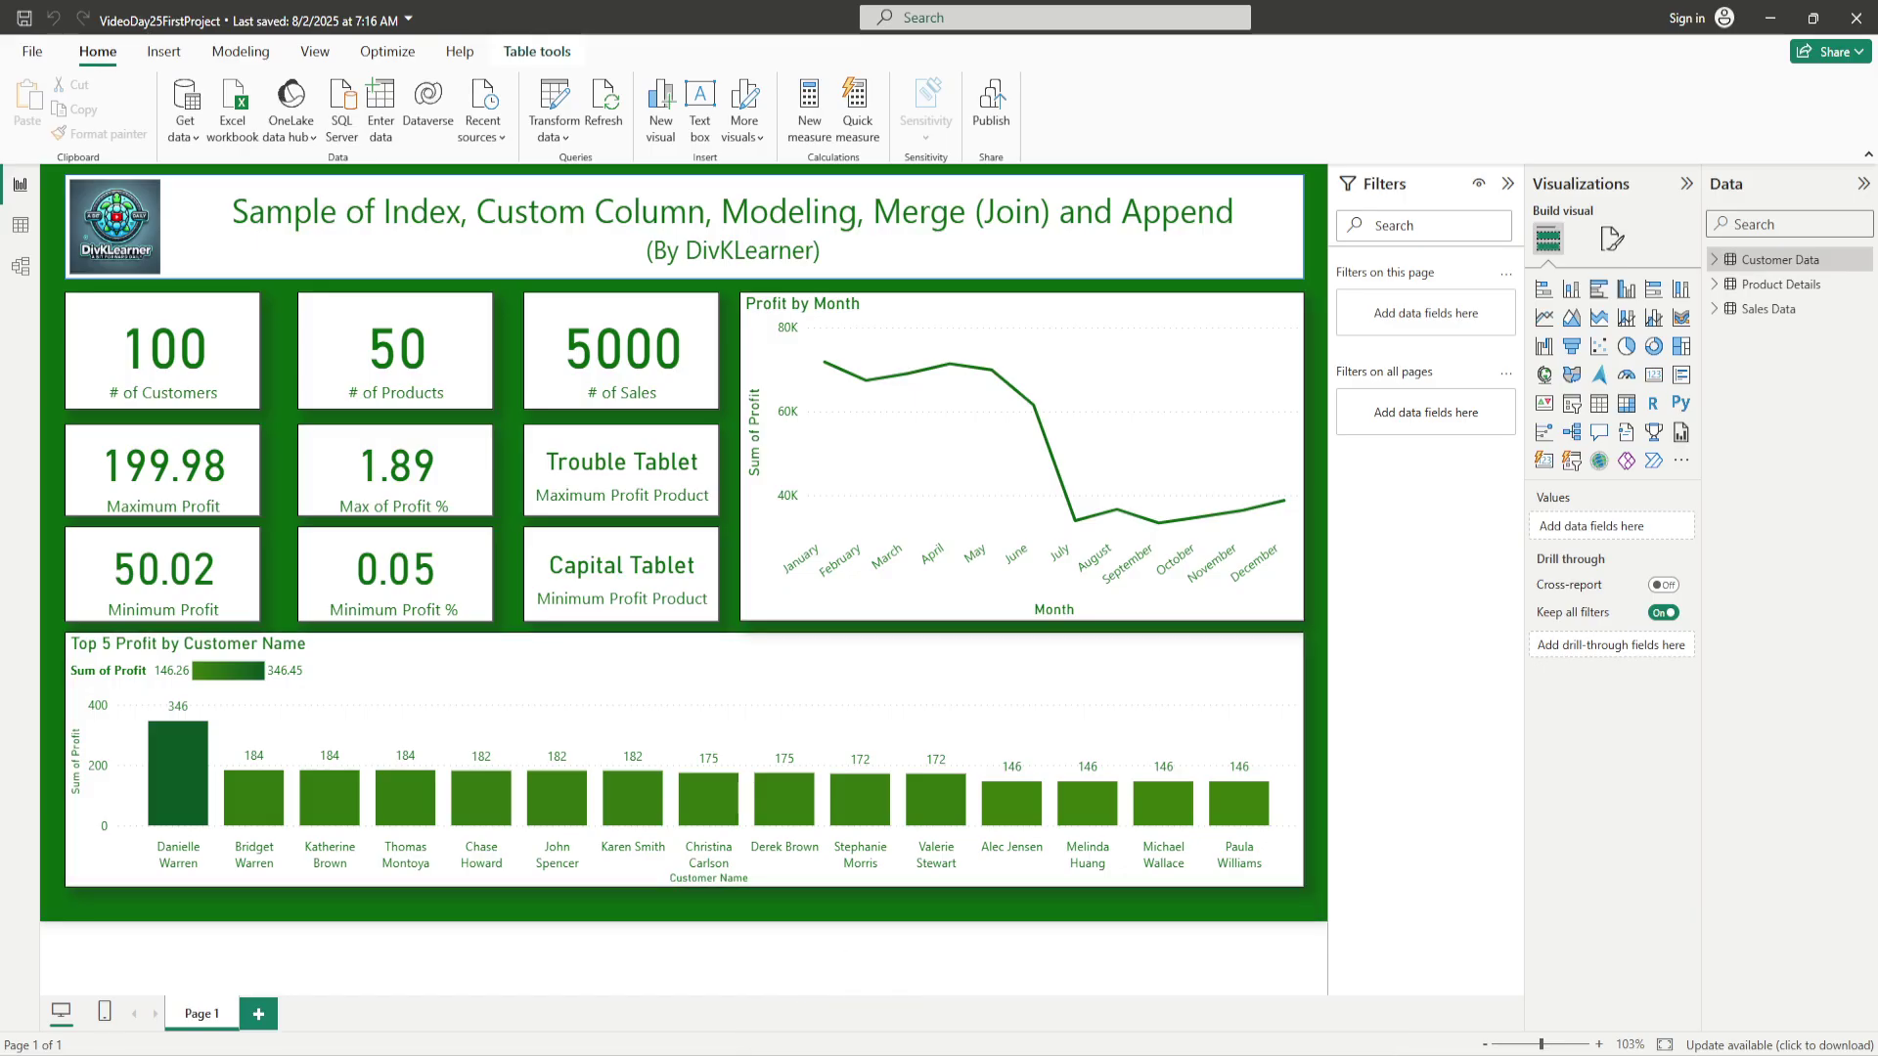
left_click(1768, 43)
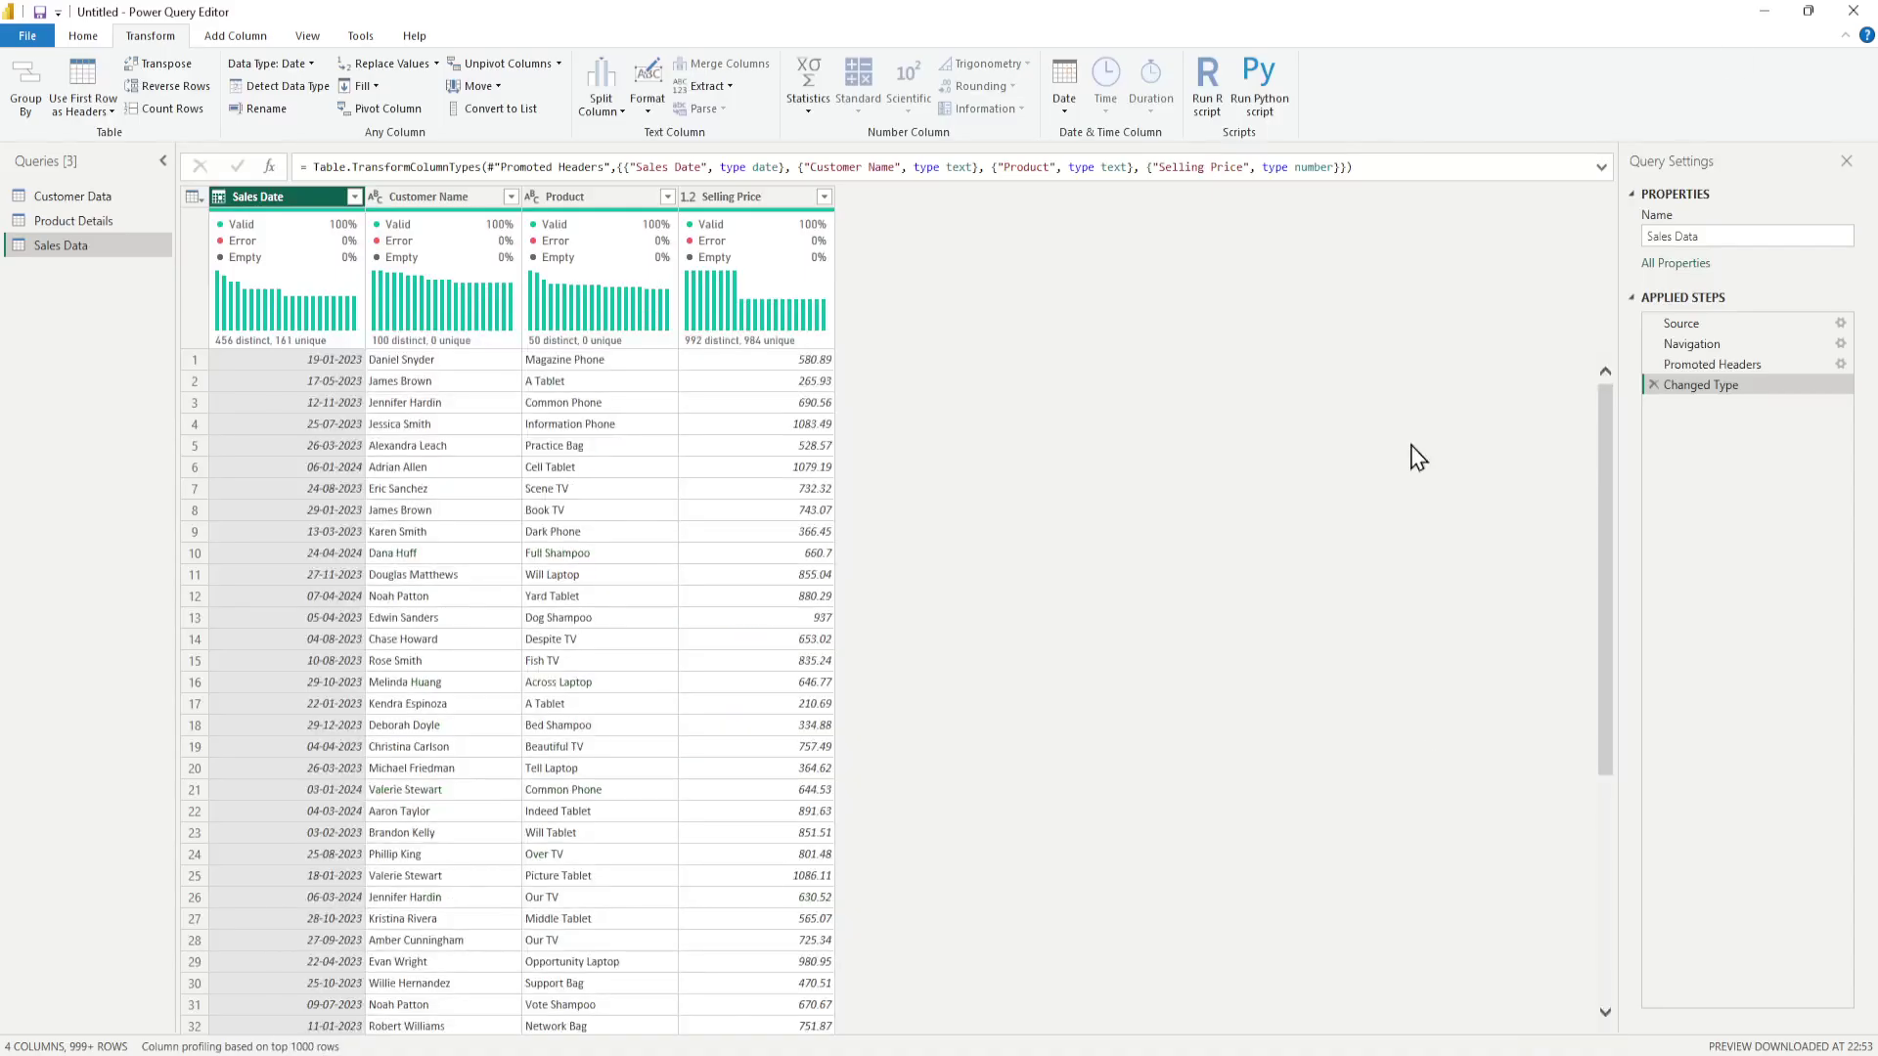